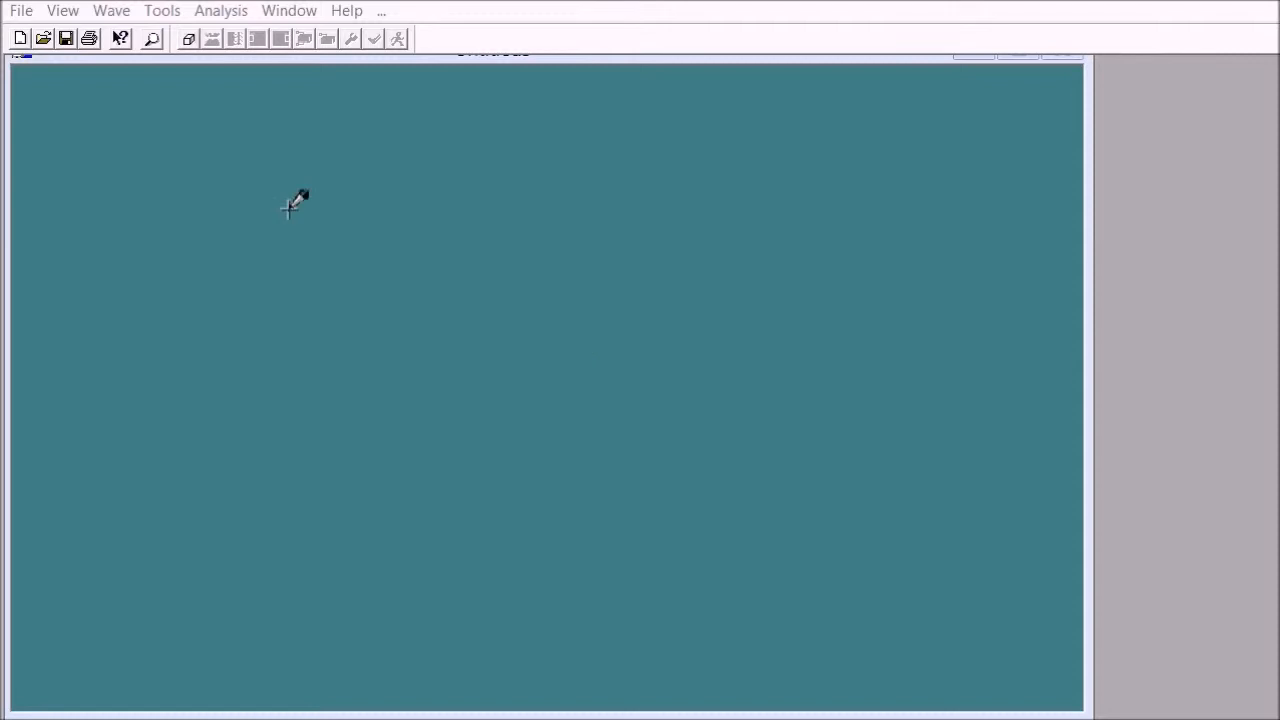
# Step: Create a new image 50 mm wide and 50 mm high at 20 pixels/mm with gray level 0
pyautogui.click(188, 38)
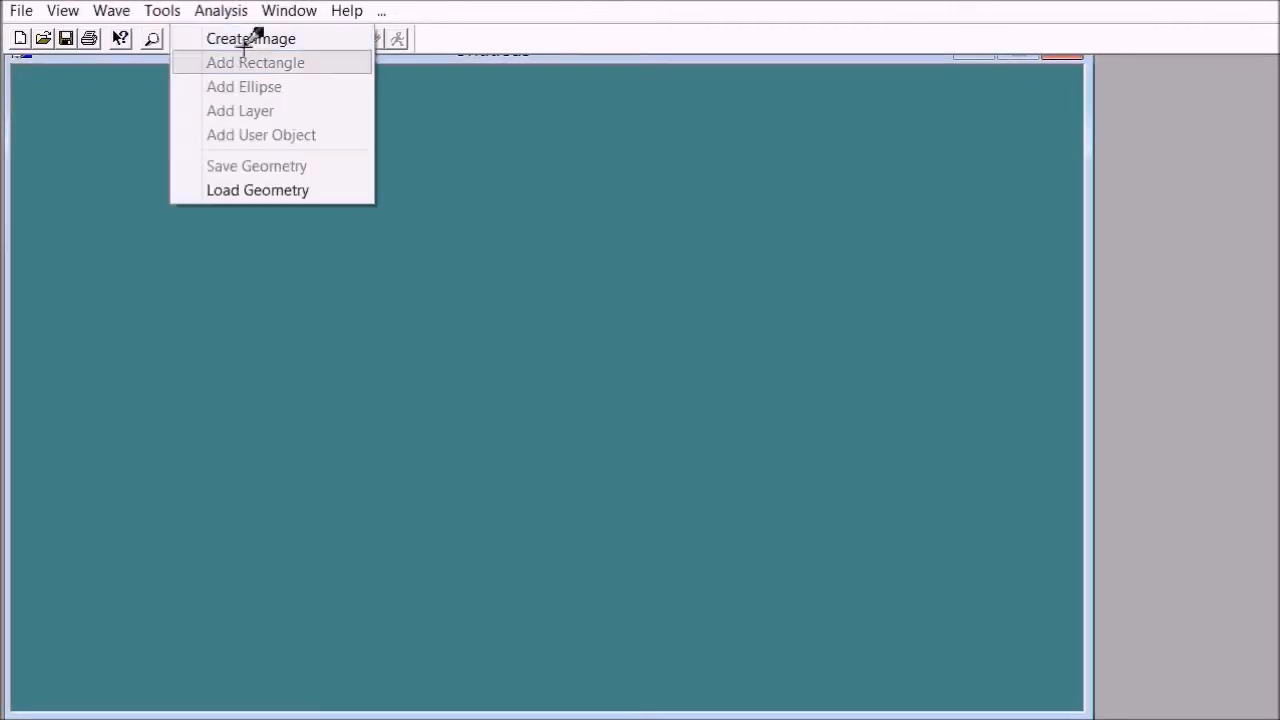
pyautogui.click(251, 37)
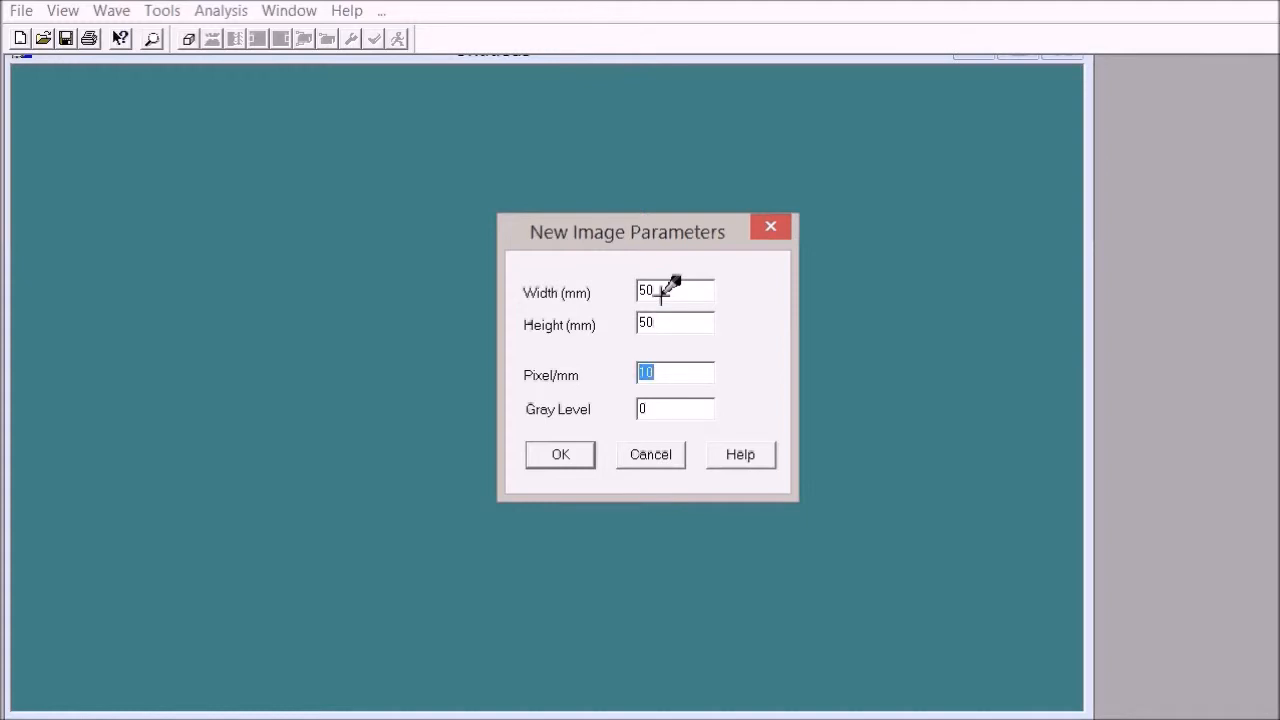
pyautogui.click(562, 452)
# Step: Add an ellipse centred at x 25, y 25 mm with major and minor values of 8 mm and gray level 128
pyautogui.click(188, 38)
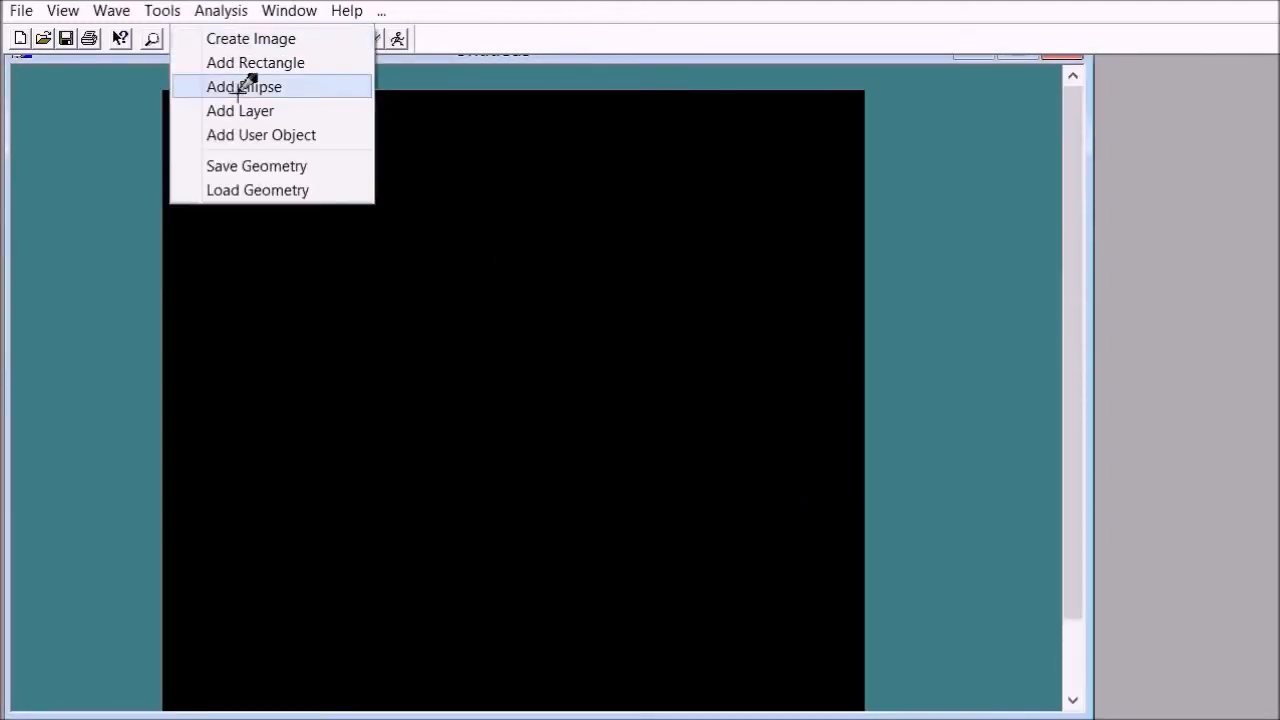
pyautogui.click(249, 86)
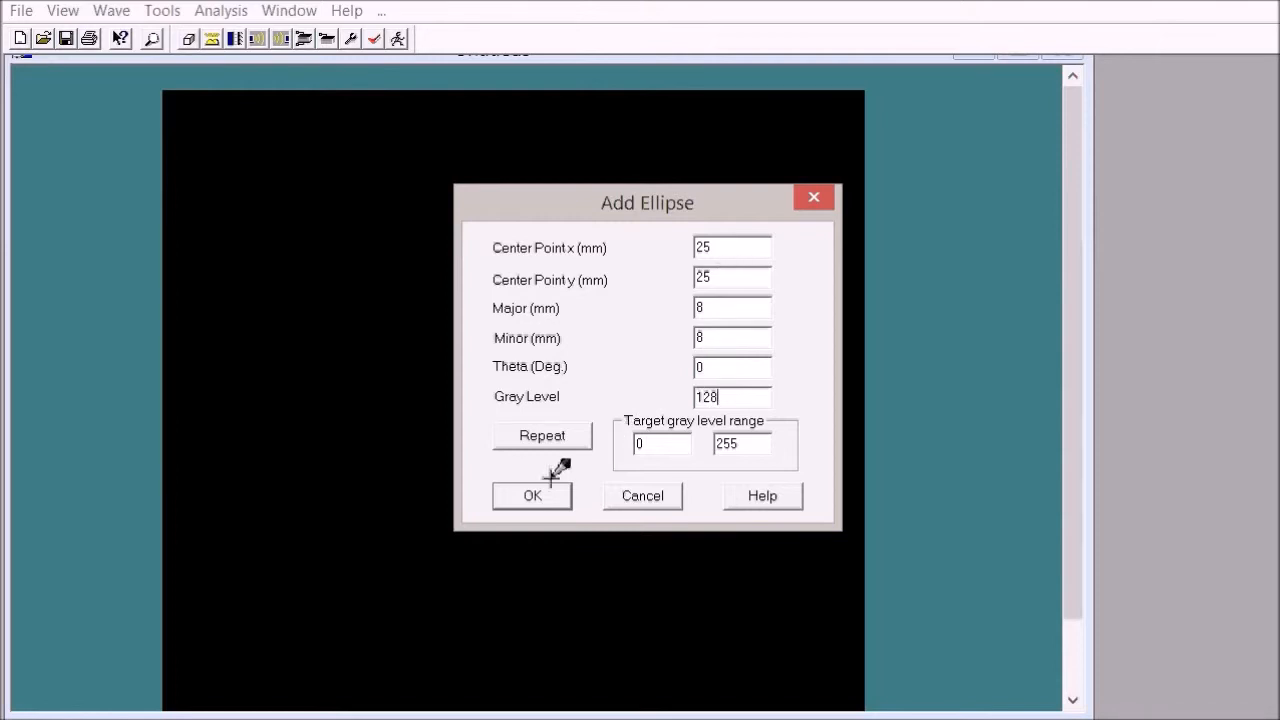
pyautogui.click(524, 494)
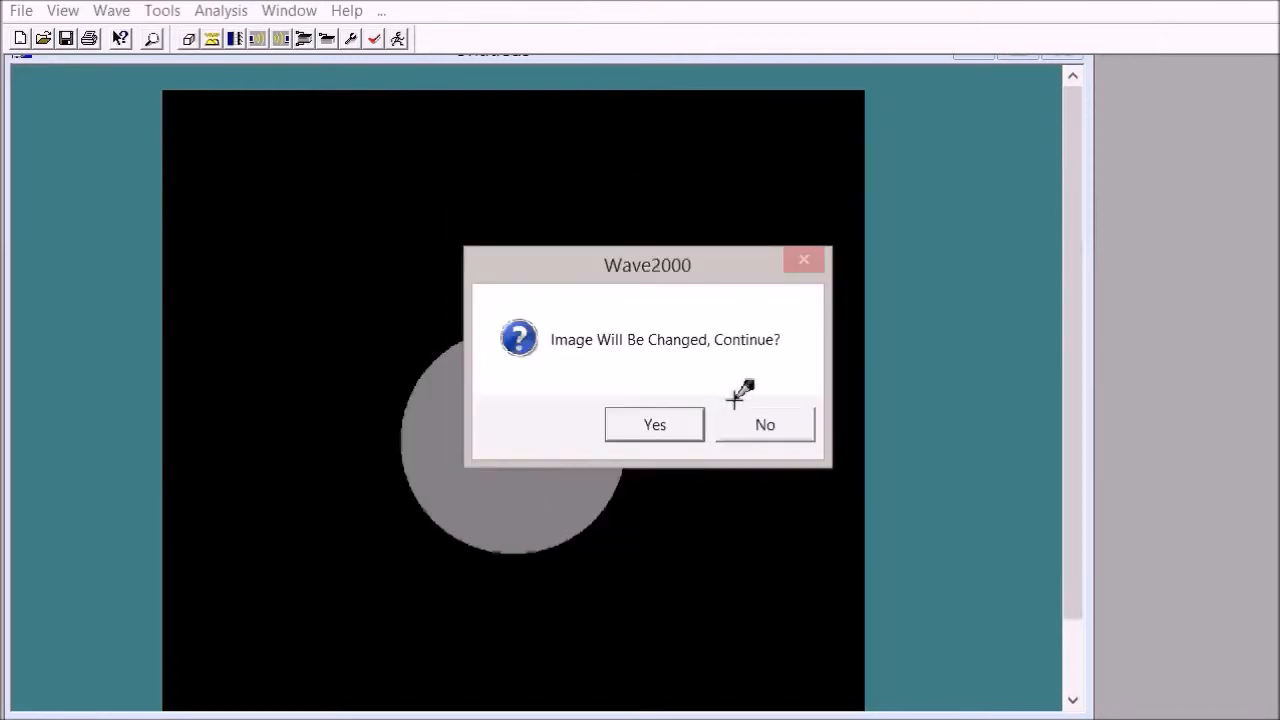
pyautogui.click(675, 422)
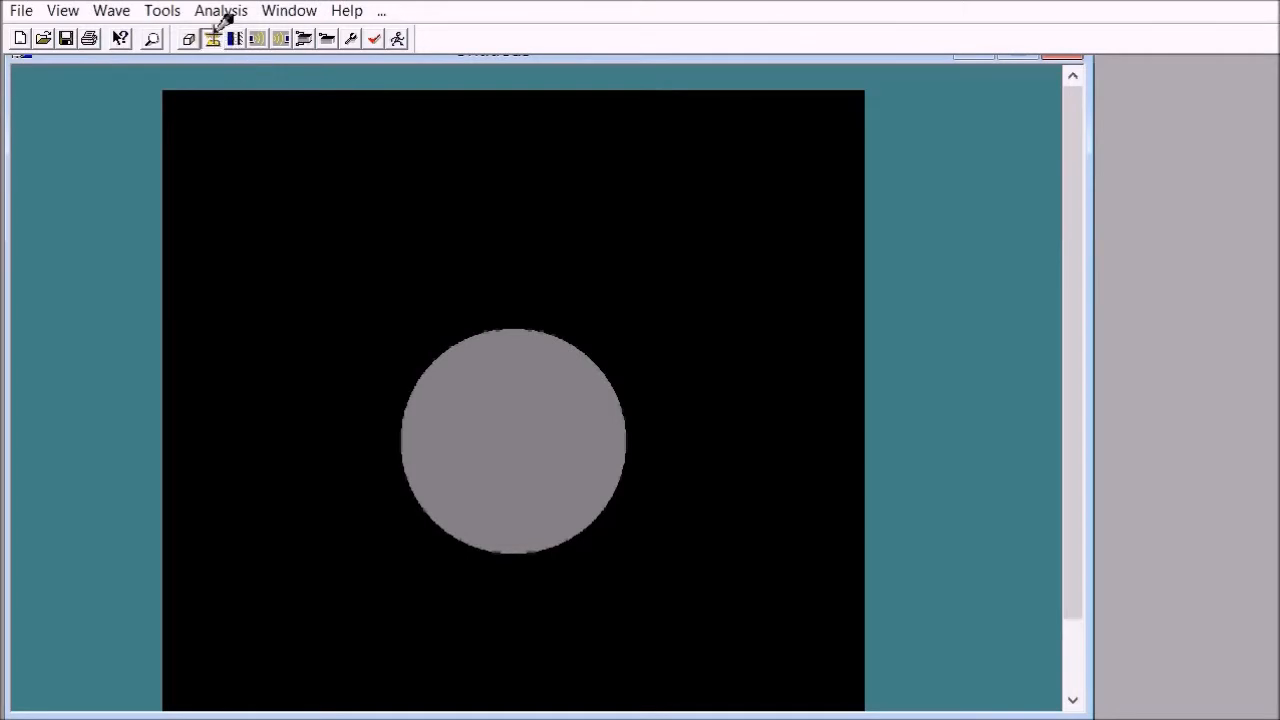
# Step: Add Water @ 25 deg C from the standard material library to the model
pyautogui.click(212, 38)
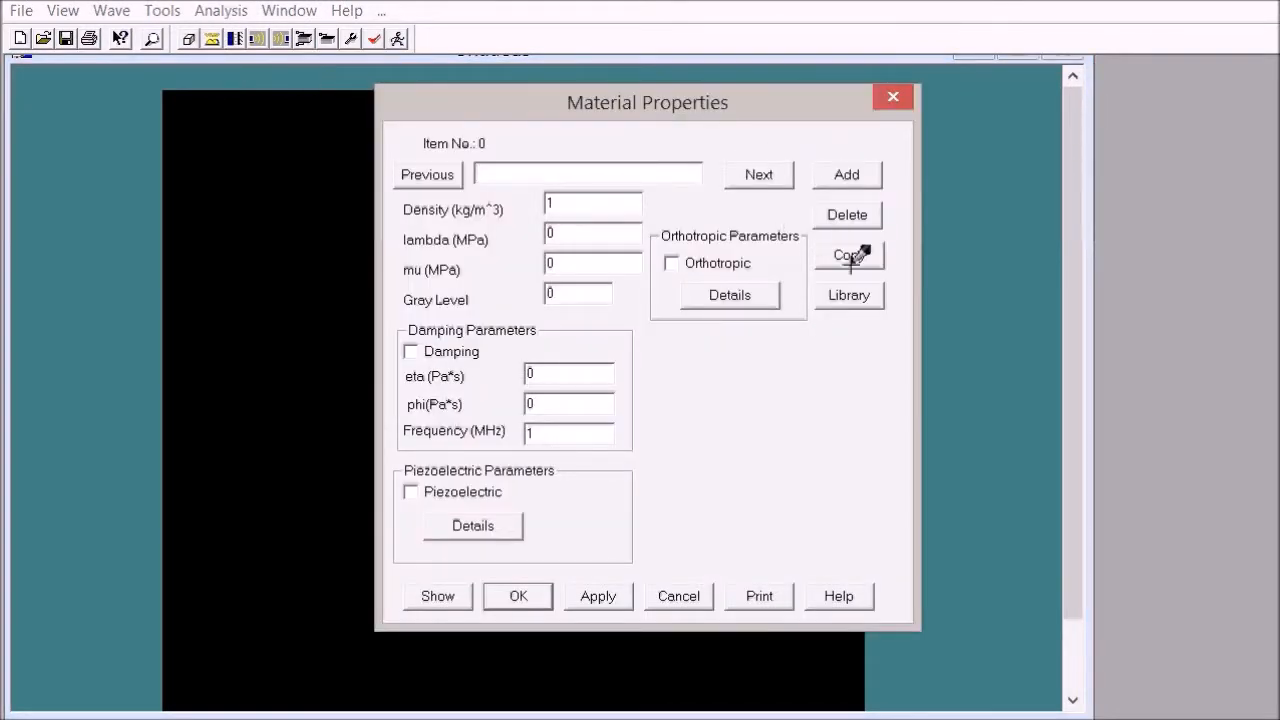
pyautogui.click(849, 292)
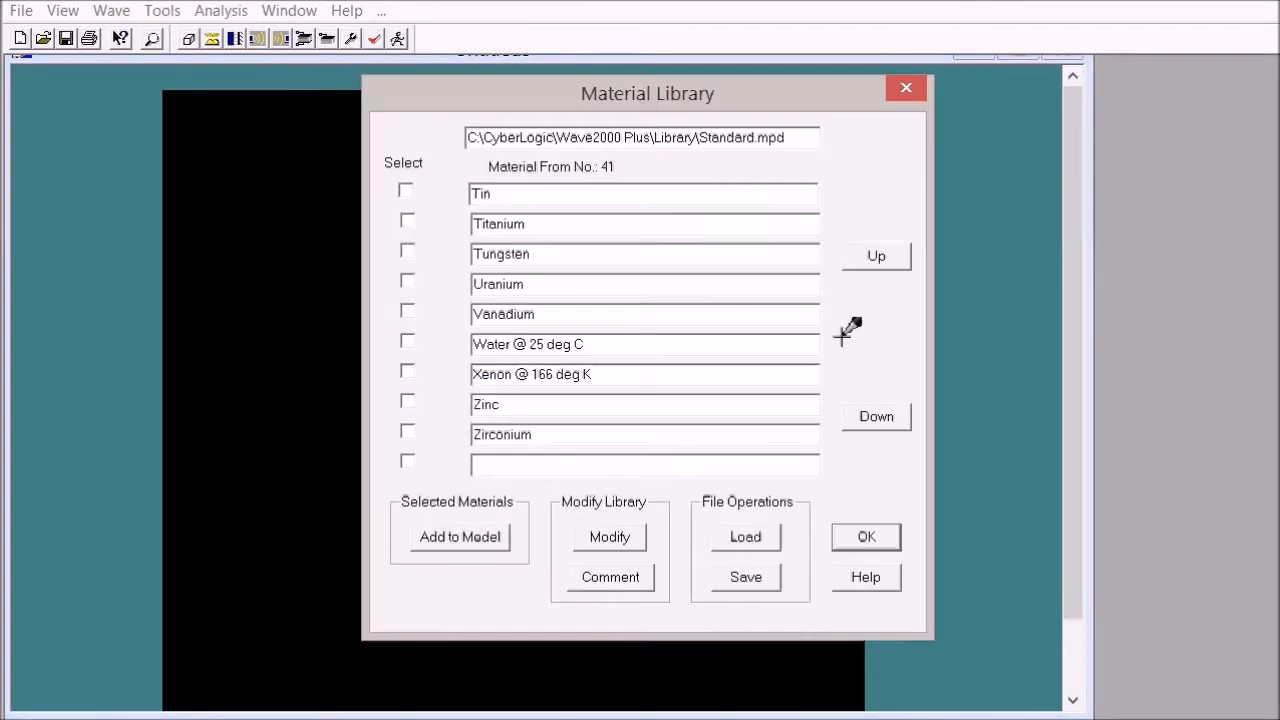
pyautogui.click(406, 341)
pyautogui.click(448, 535)
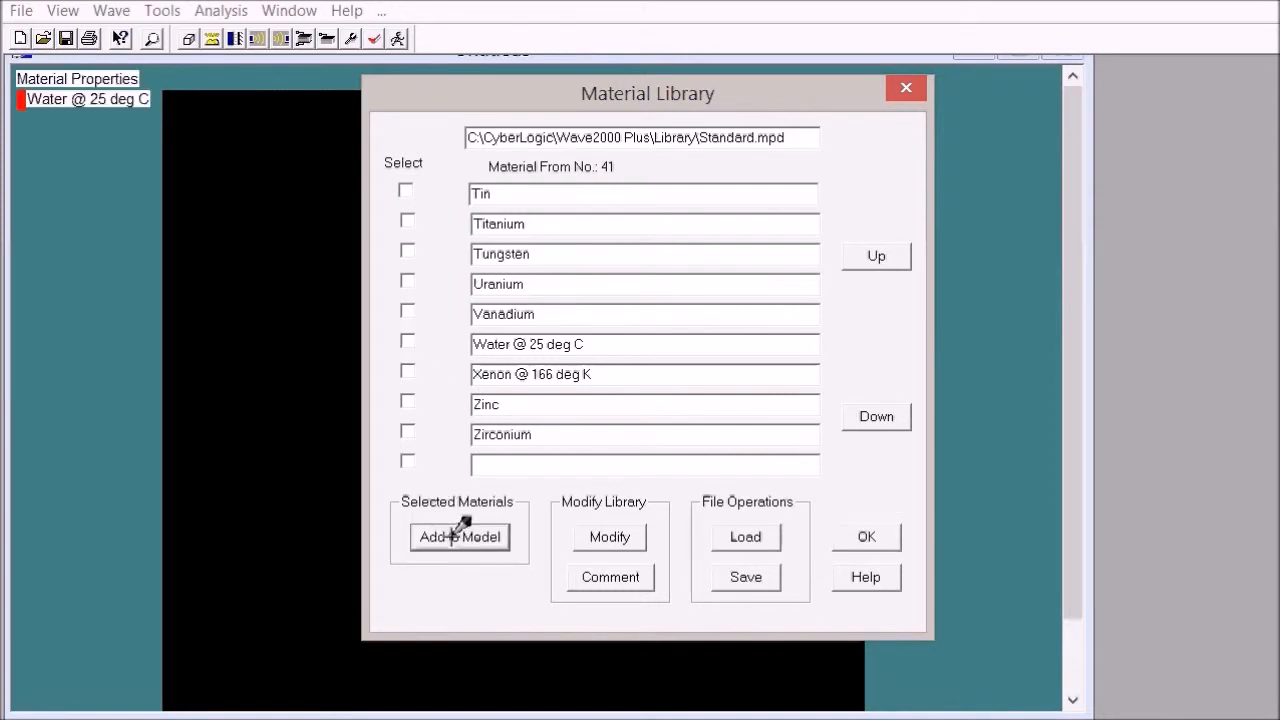
# Step: Add Steel, mild from the standard material library to the model
pyautogui.click(870, 256)
pyautogui.click(407, 461)
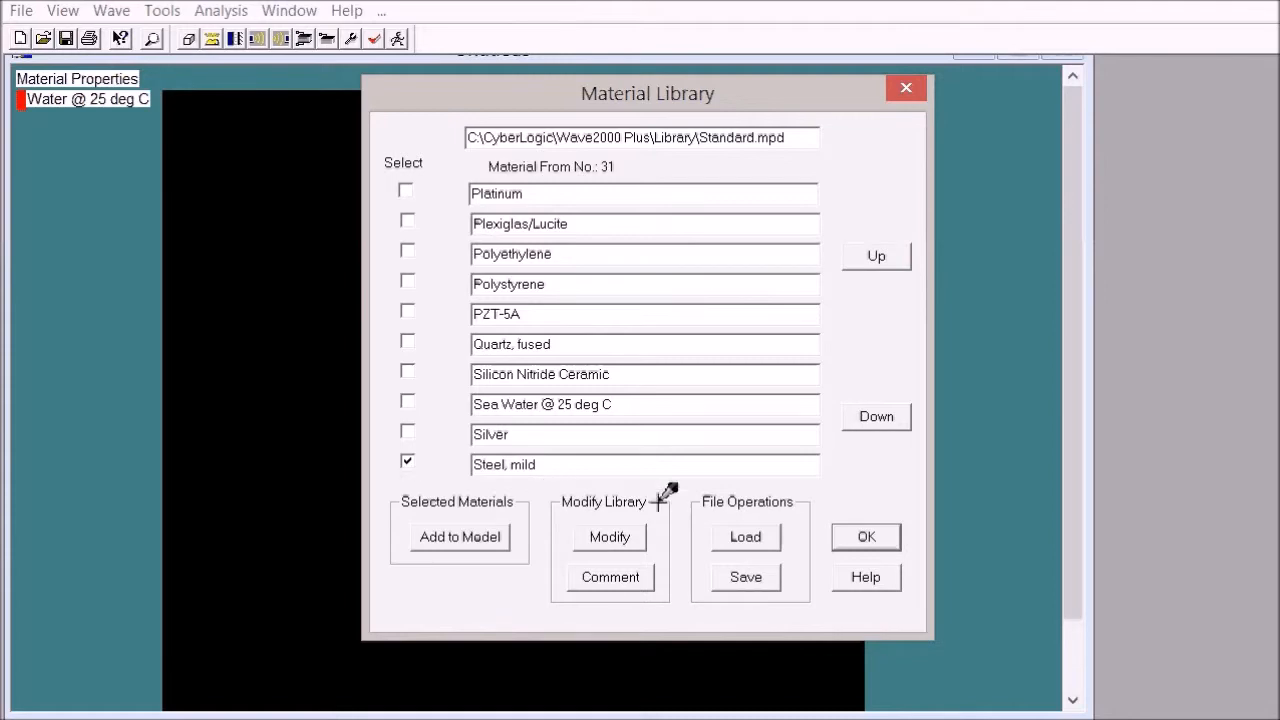
pyautogui.click(863, 532)
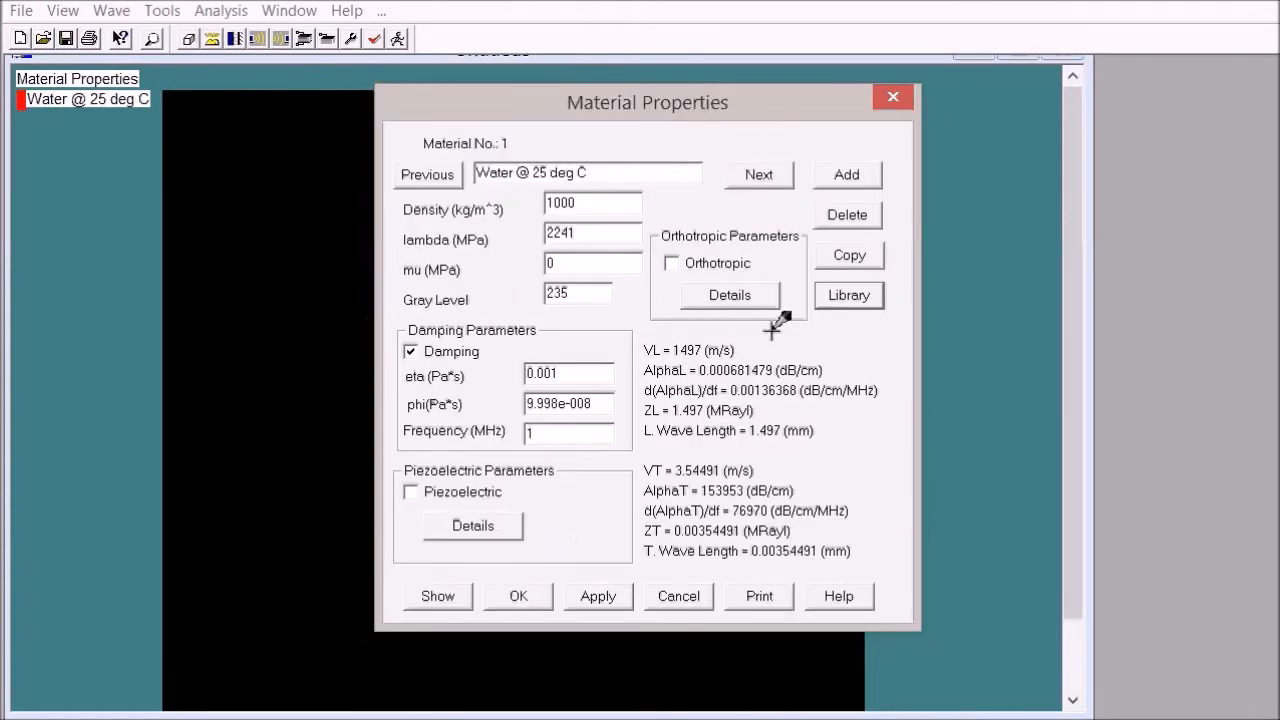
pyautogui.click(835, 292)
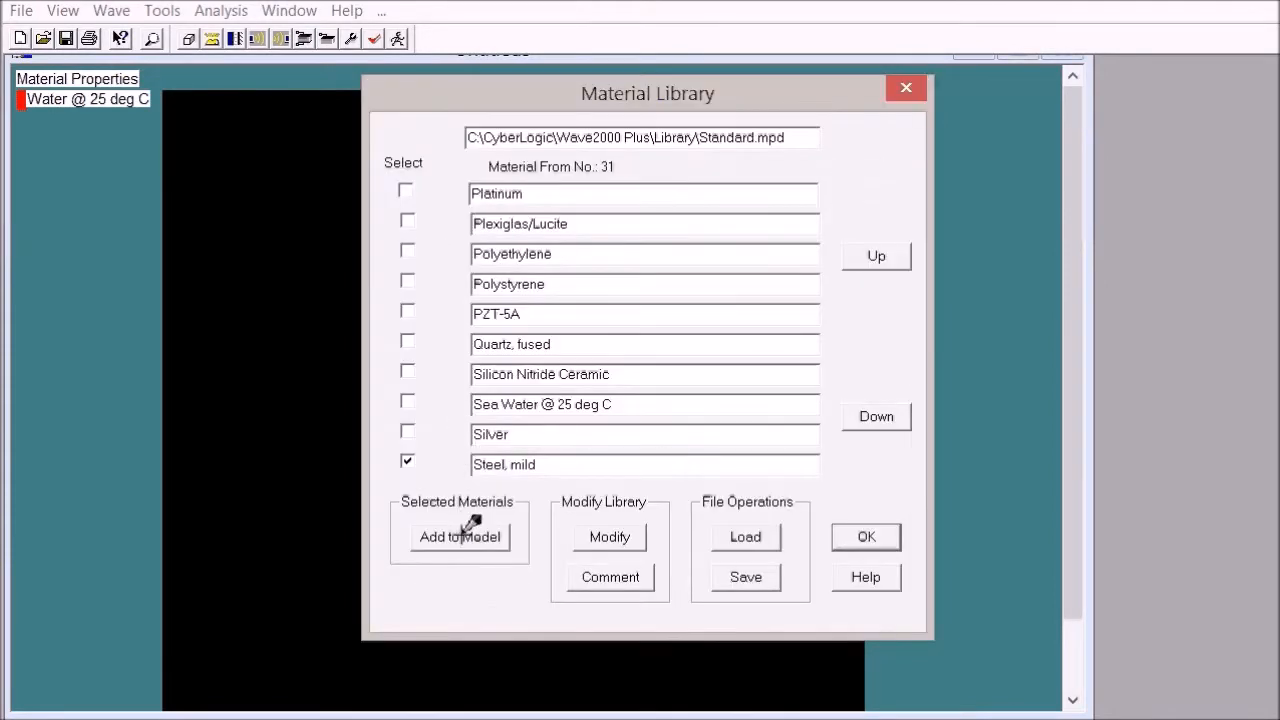
pyautogui.click(470, 530)
pyautogui.click(850, 532)
# Step: Assign gray level 0 to the Steel, mild material and apply it
pyautogui.doubleClick(558, 292)
pyautogui.write('0')
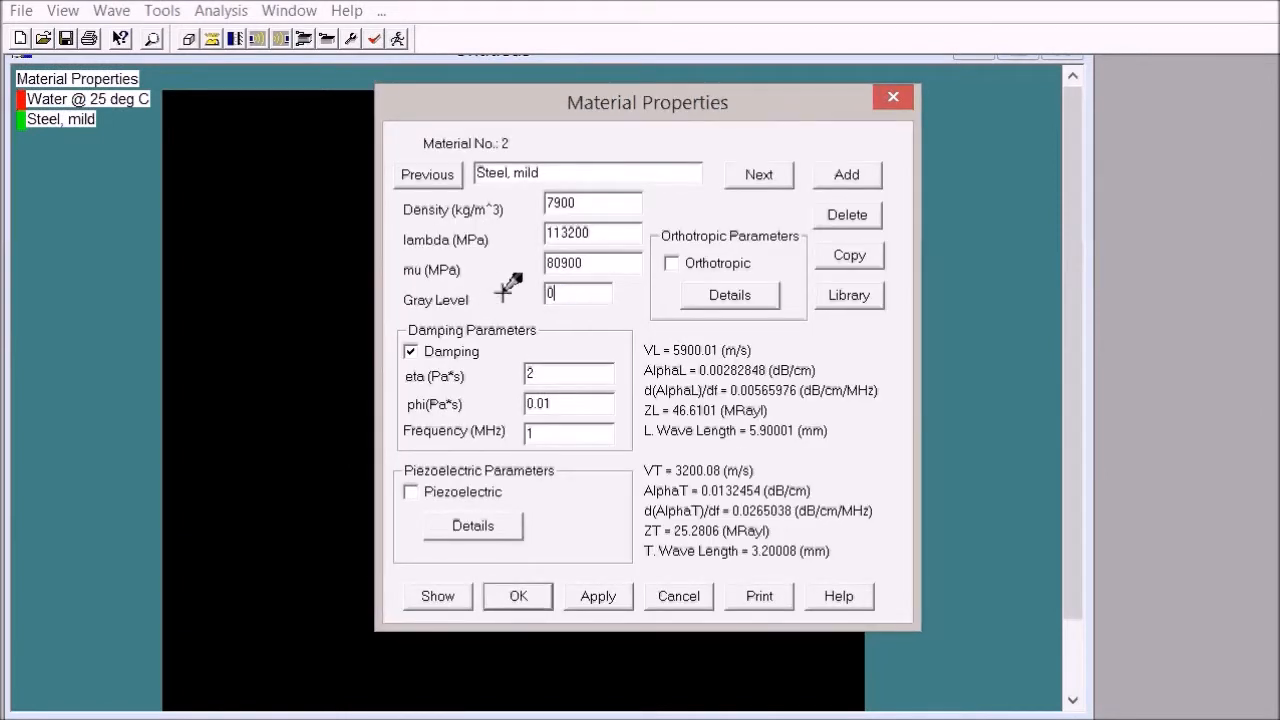
pyautogui.click(614, 596)
# Step: Set the gray level of Steel, mild to 128 and apply it
pyautogui.doubleClick(578, 292)
pyautogui.write('128')
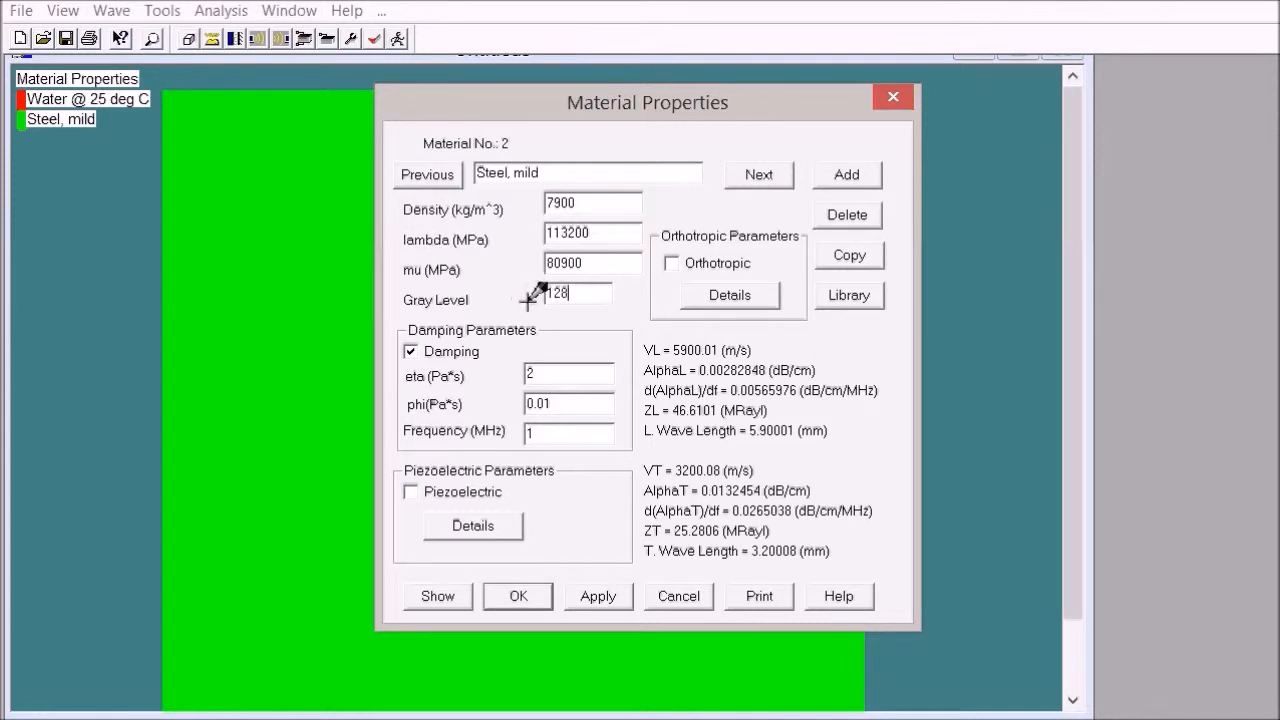
pyautogui.click(606, 596)
# Step: Set the gray level of Water @ 25 deg C to 0, apply it and finish the material properties
pyautogui.click(440, 174)
pyautogui.doubleClick(578, 293)
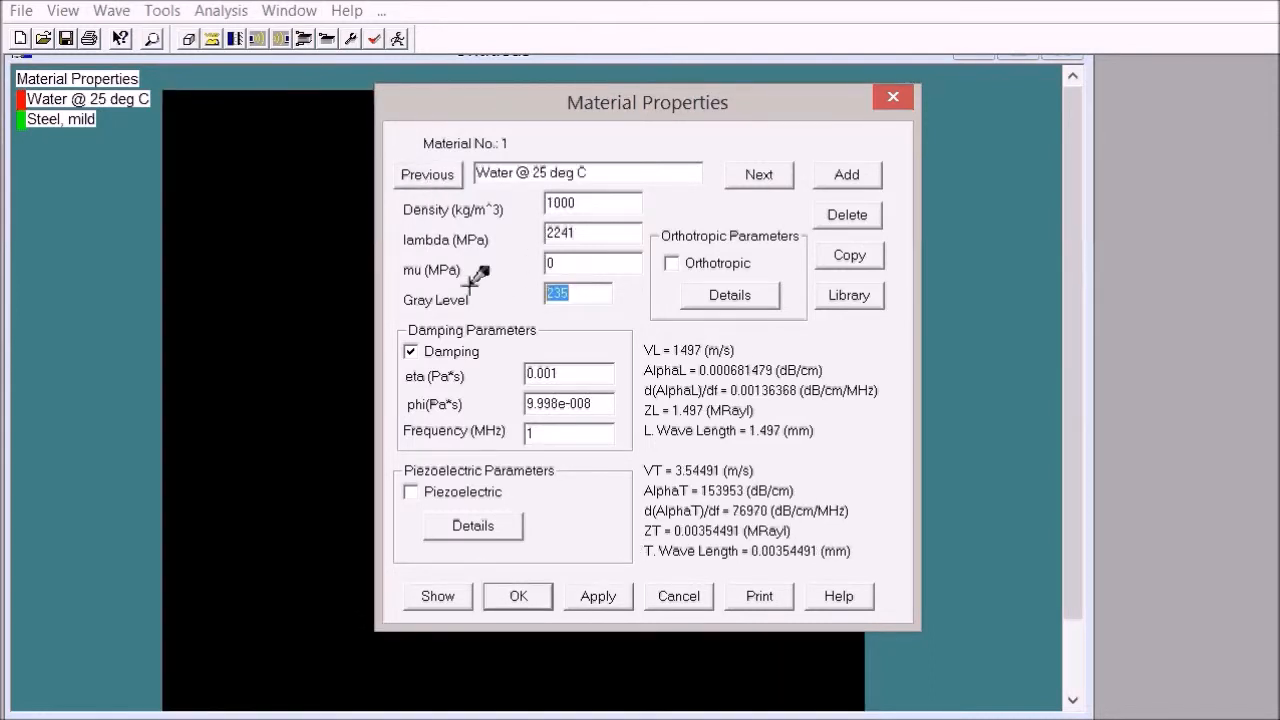
pyautogui.write('0')
pyautogui.click(600, 596)
pyautogui.click(668, 592)
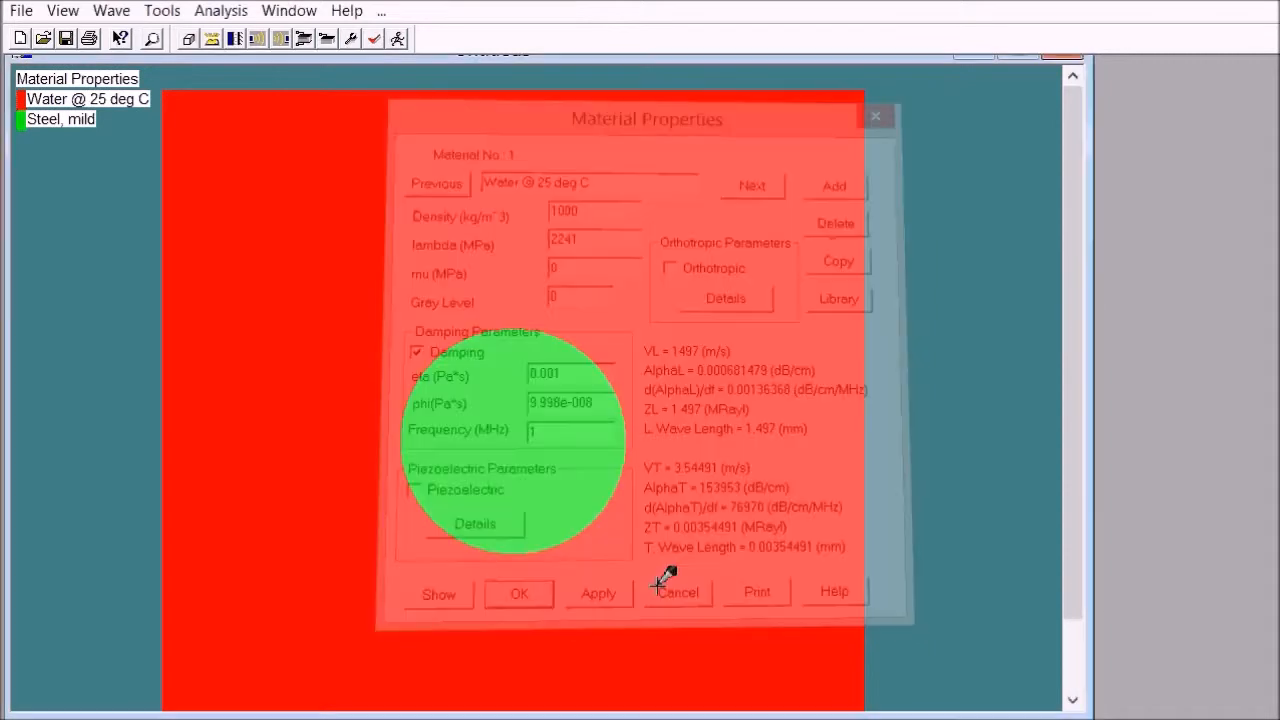
# Step: Apply infinite boundary conditions to all four sides of the image
pyautogui.click(236, 37)
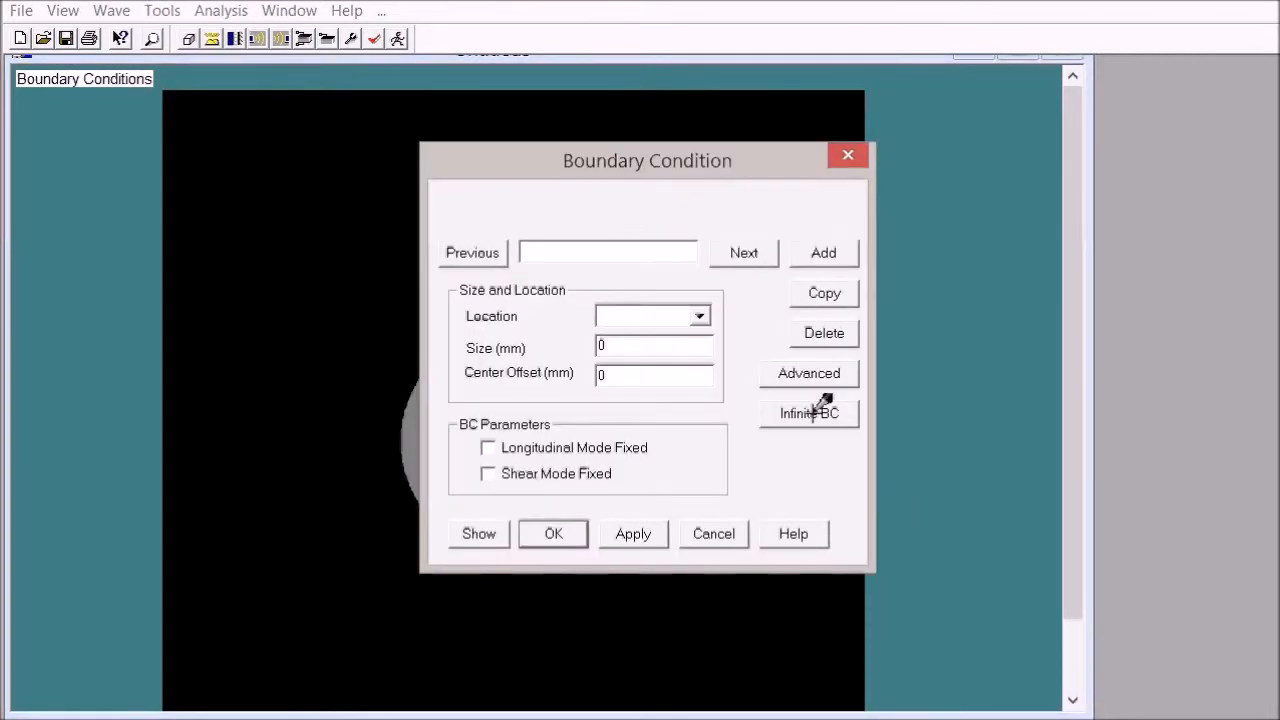
pyautogui.click(818, 411)
pyautogui.click(671, 350)
pyautogui.click(671, 380)
pyautogui.click(522, 350)
pyautogui.click(522, 380)
pyautogui.click(523, 444)
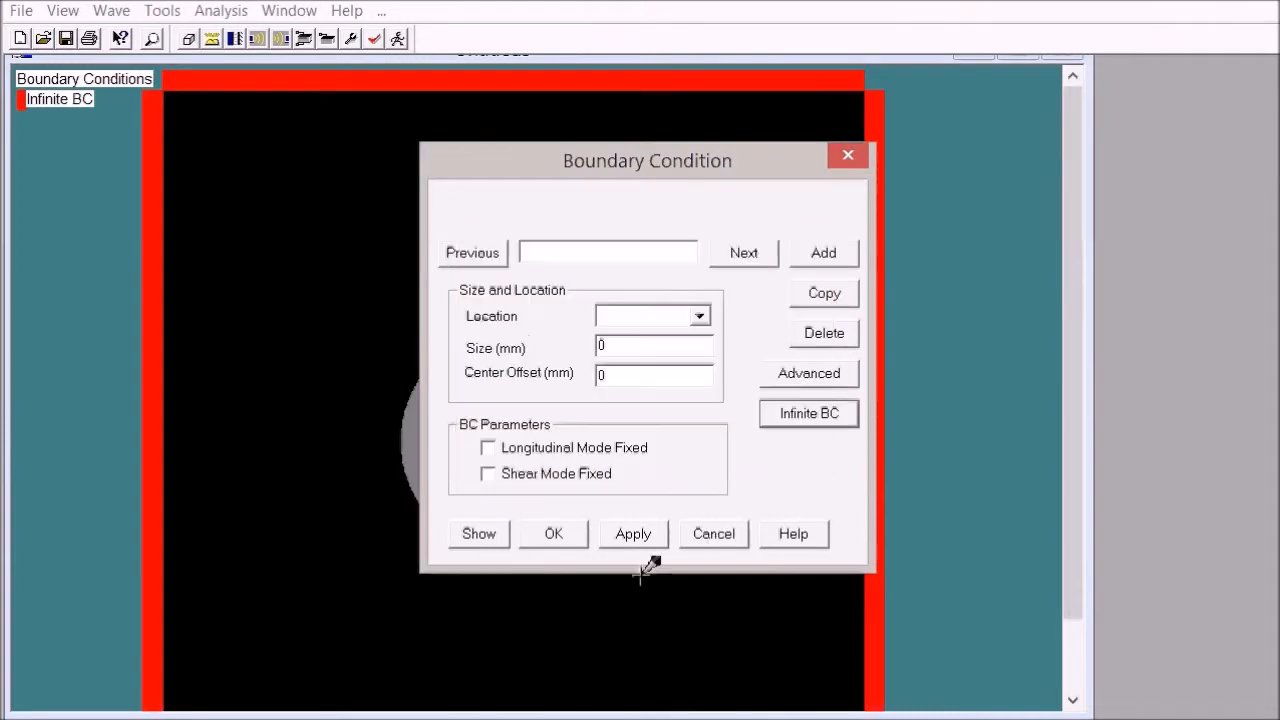
pyautogui.click(712, 532)
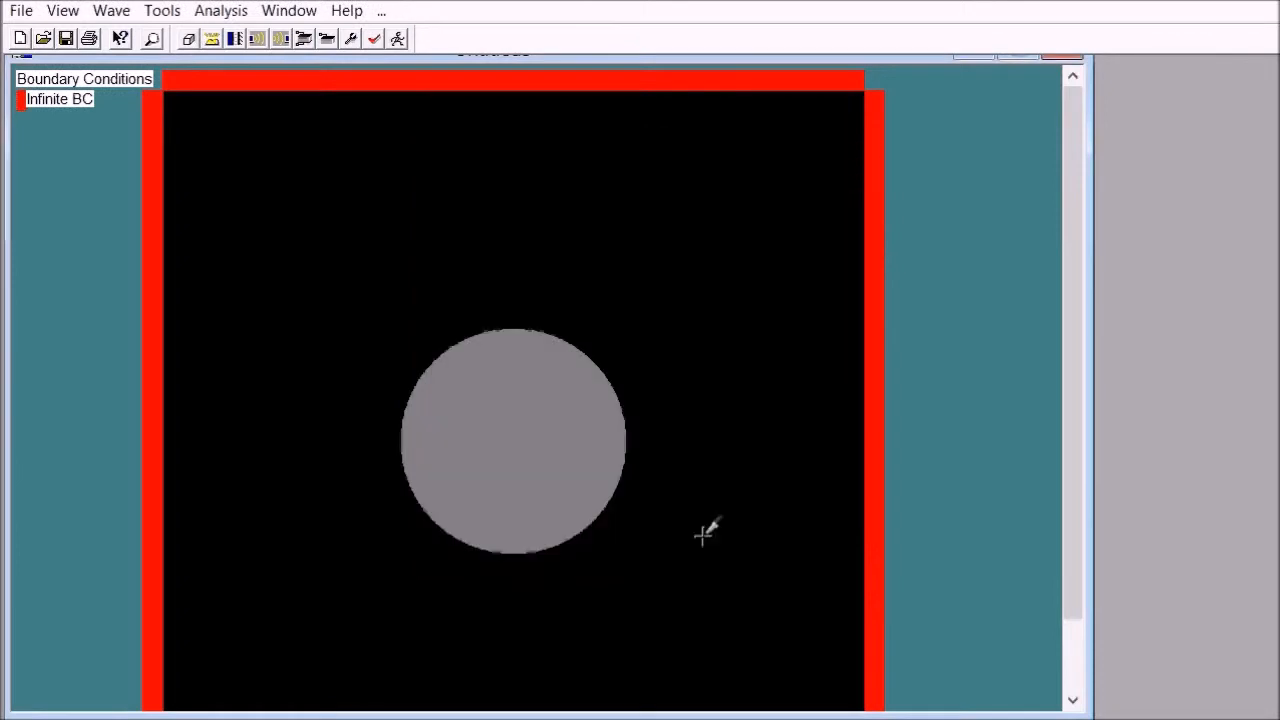
# Step: Add a new source and name it s
pyautogui.click(257, 38)
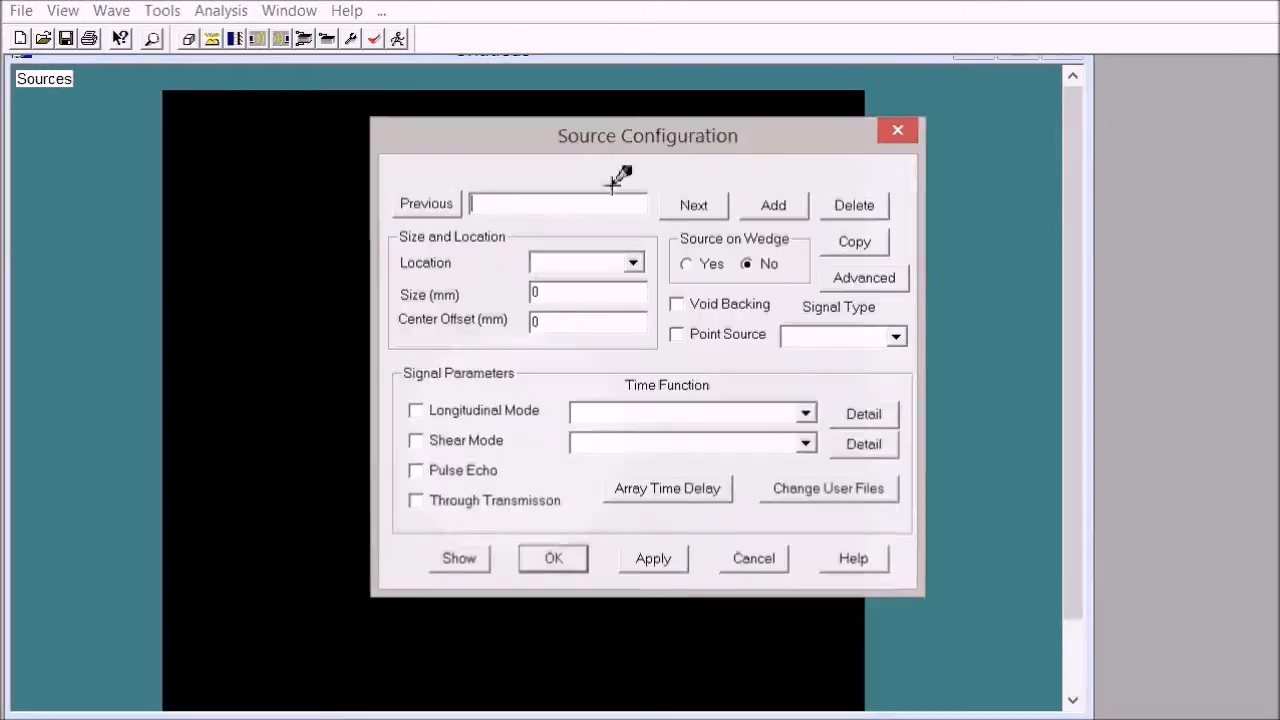
pyautogui.click(775, 205)
pyautogui.write('s')
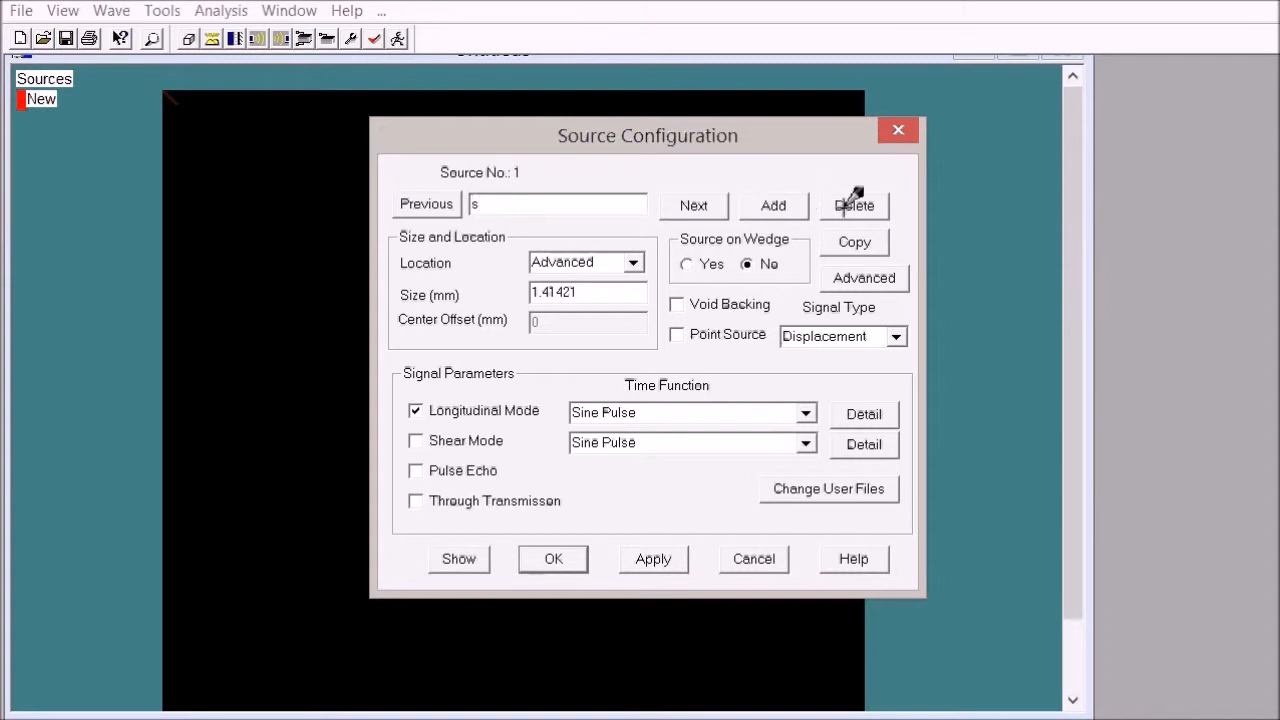
# Step: Place source s from X 20, Y 12 mm to X 20, Y 17 mm
pyautogui.click(860, 277)
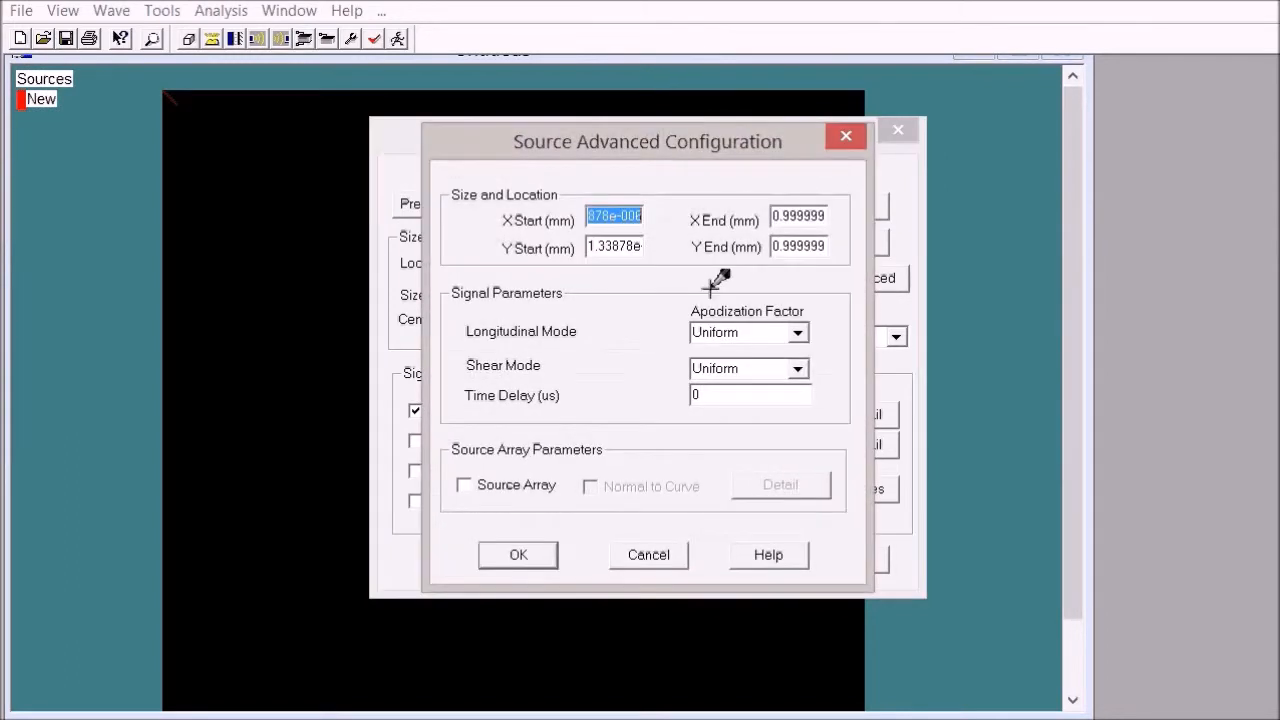
pyautogui.write('20')
pyautogui.press('Tab')
pyautogui.write('2')
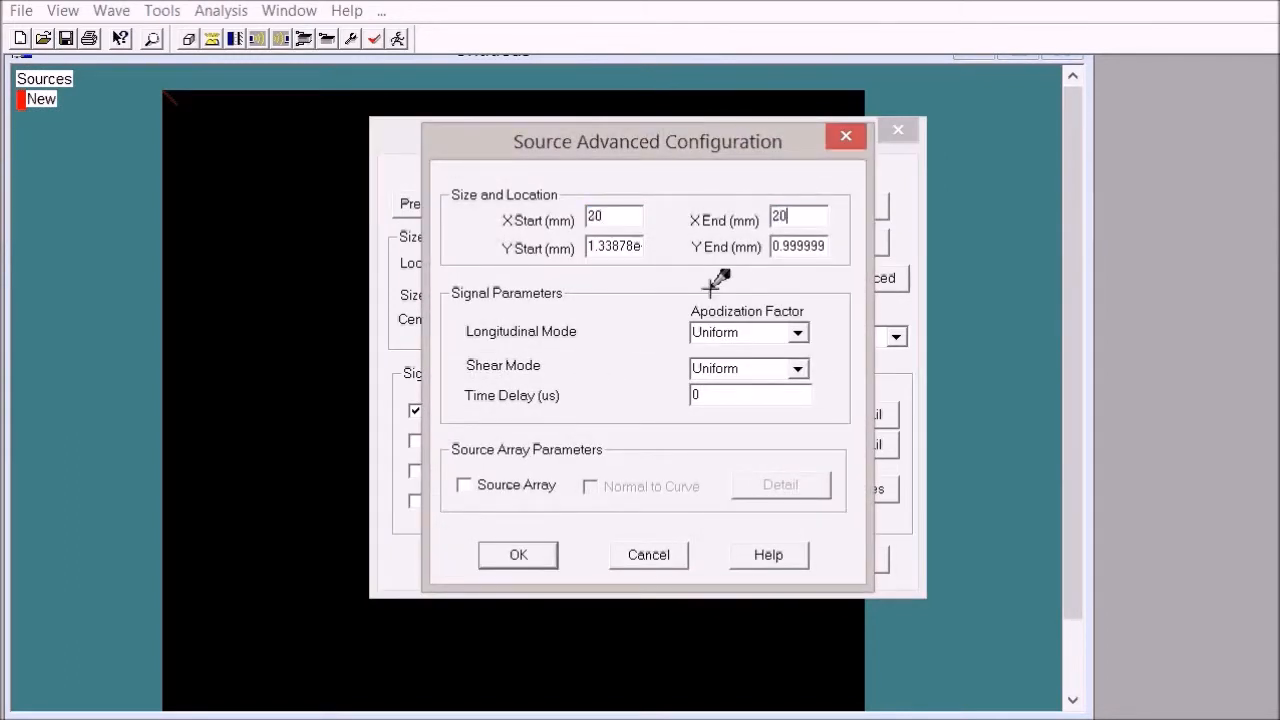
pyautogui.write('0')
pyautogui.press('Tab')
pyautogui.write('12')
pyautogui.press('Tab')
pyautogui.write('1')
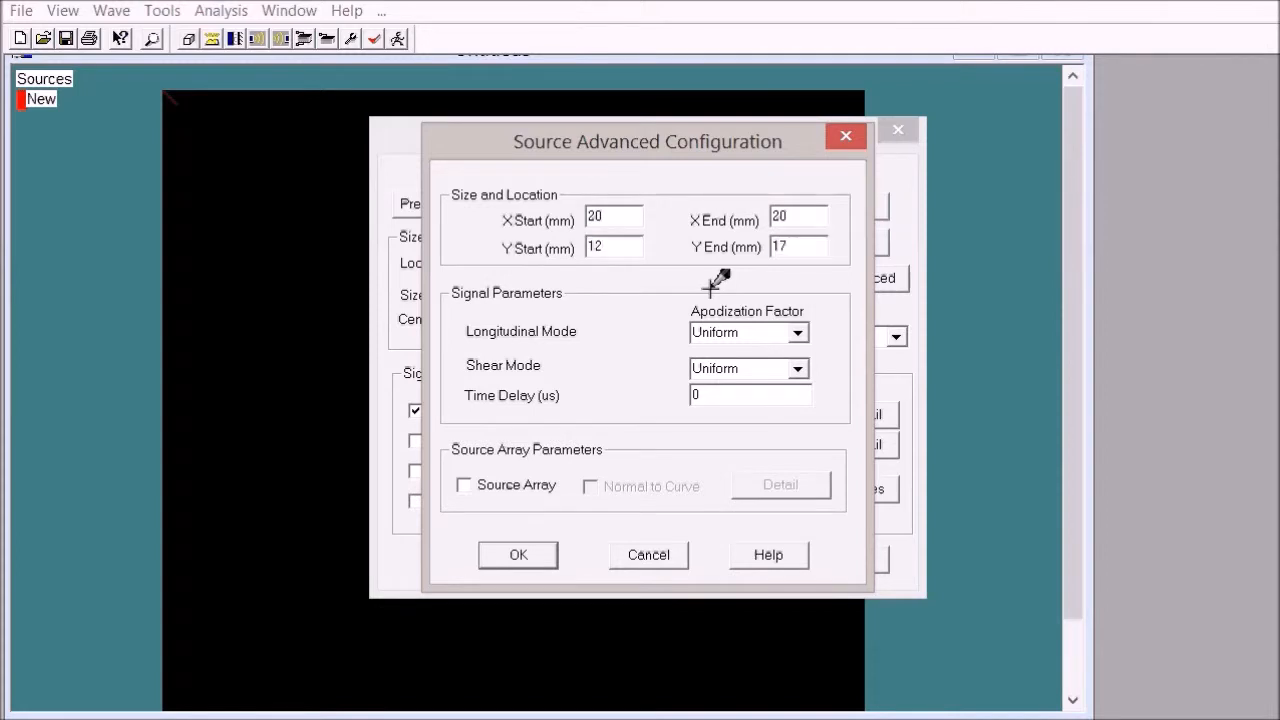
# Step: Set the source's longitudinal mode apodization to Blackmann and enable void backing
pyautogui.click(797, 332)
pyautogui.click(740, 354)
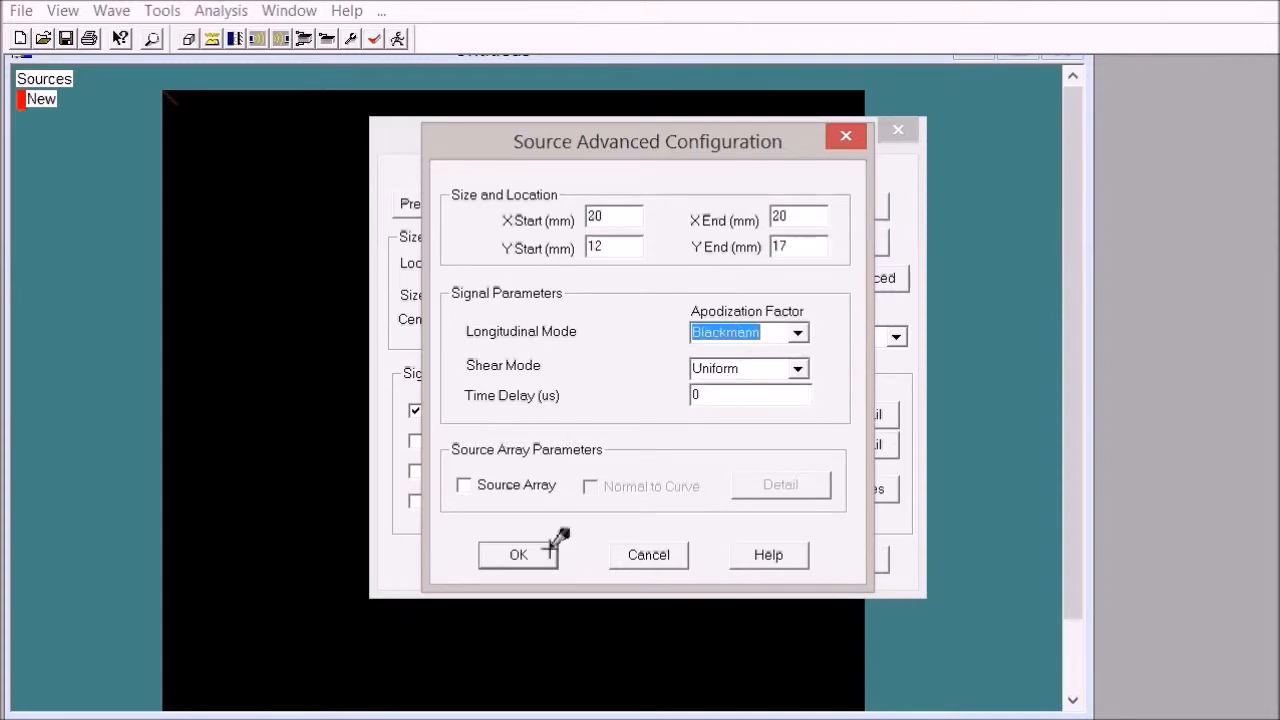
pyautogui.click(545, 550)
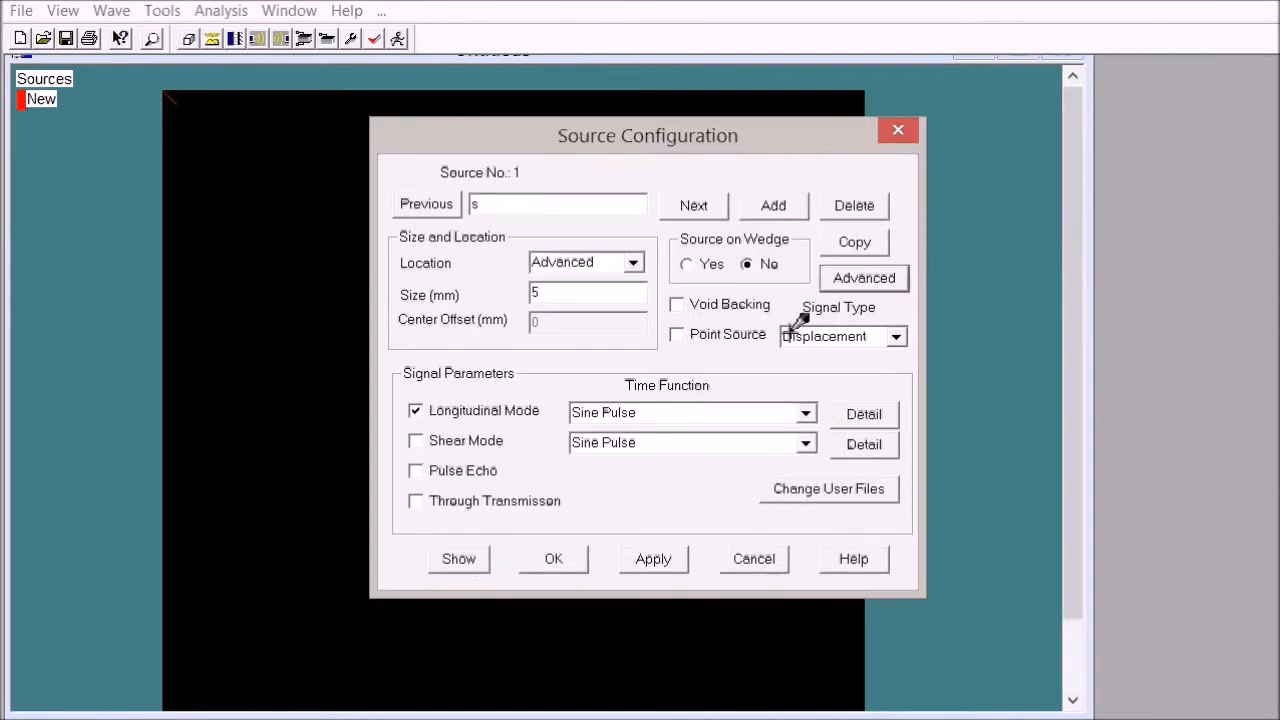
pyautogui.click(677, 300)
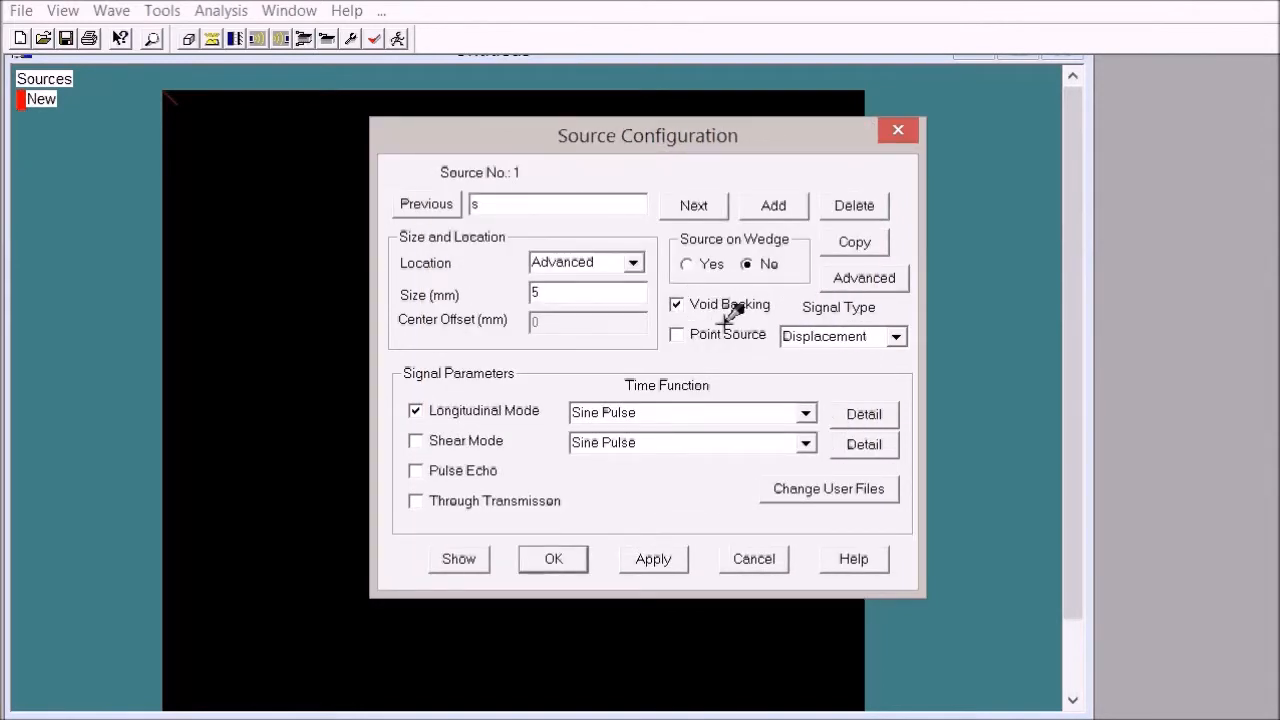
# Step: Give the source's longitudinal mode a Sine Gaussian Pulse time function with amplitude 50, preview it and confirm the source
pyautogui.click(806, 413)
pyautogui.click(640, 482)
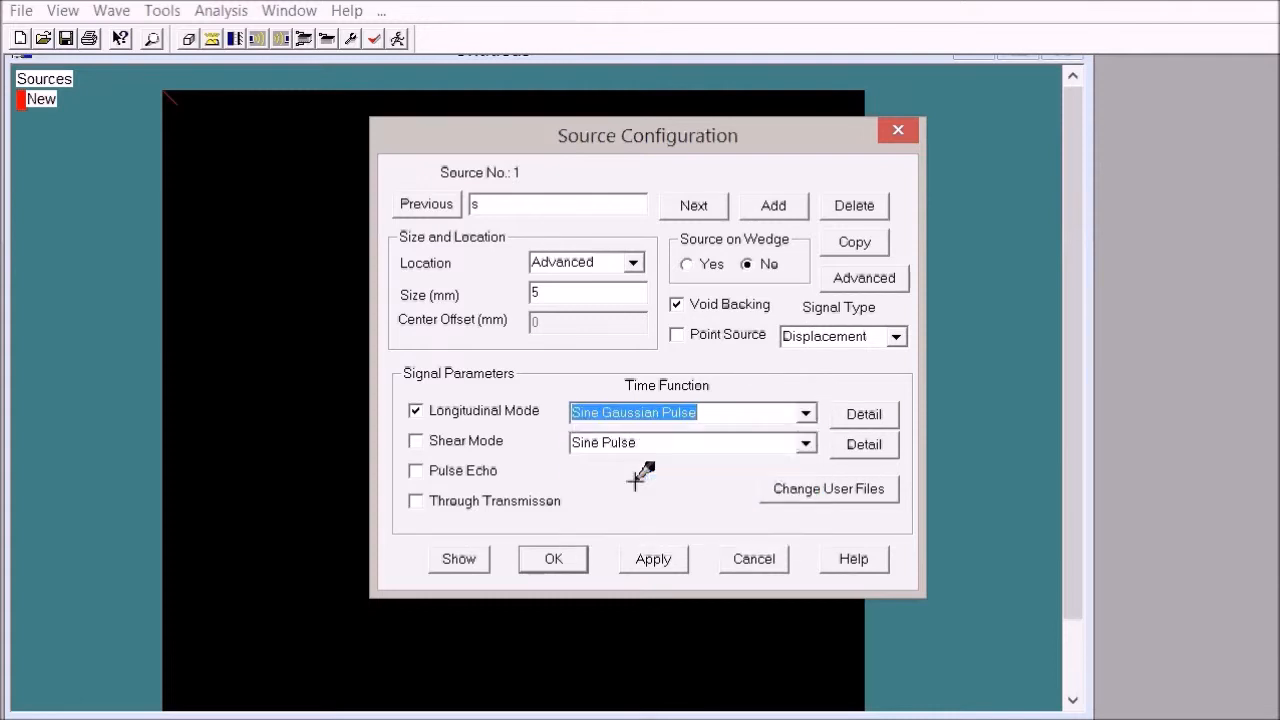
pyautogui.click(873, 408)
pyautogui.press('Tab')
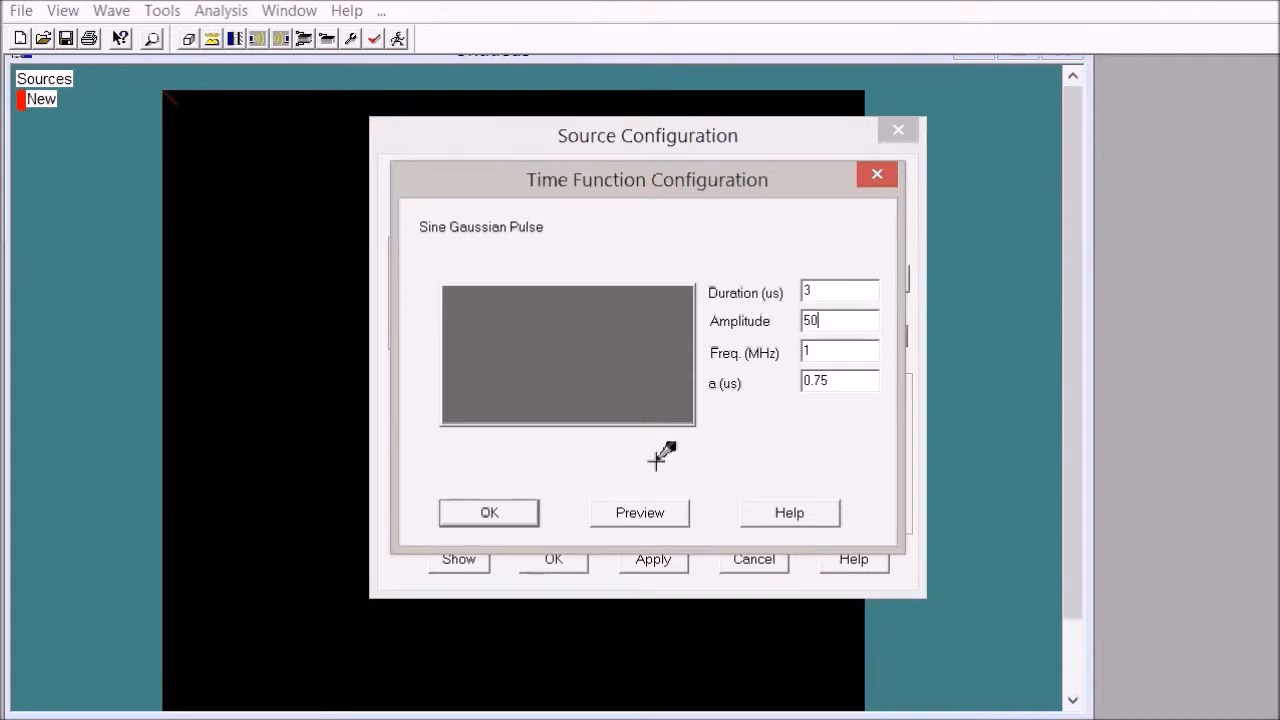
pyautogui.click(610, 508)
pyautogui.click(528, 510)
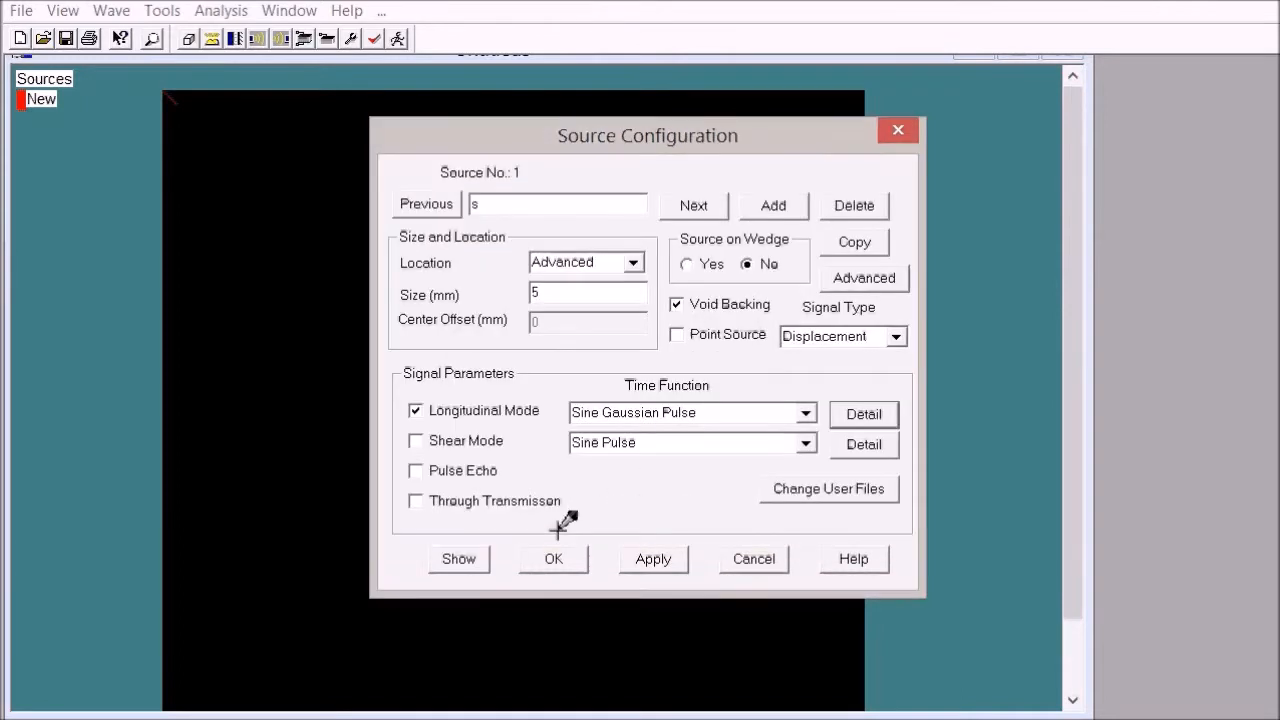
pyautogui.click(556, 557)
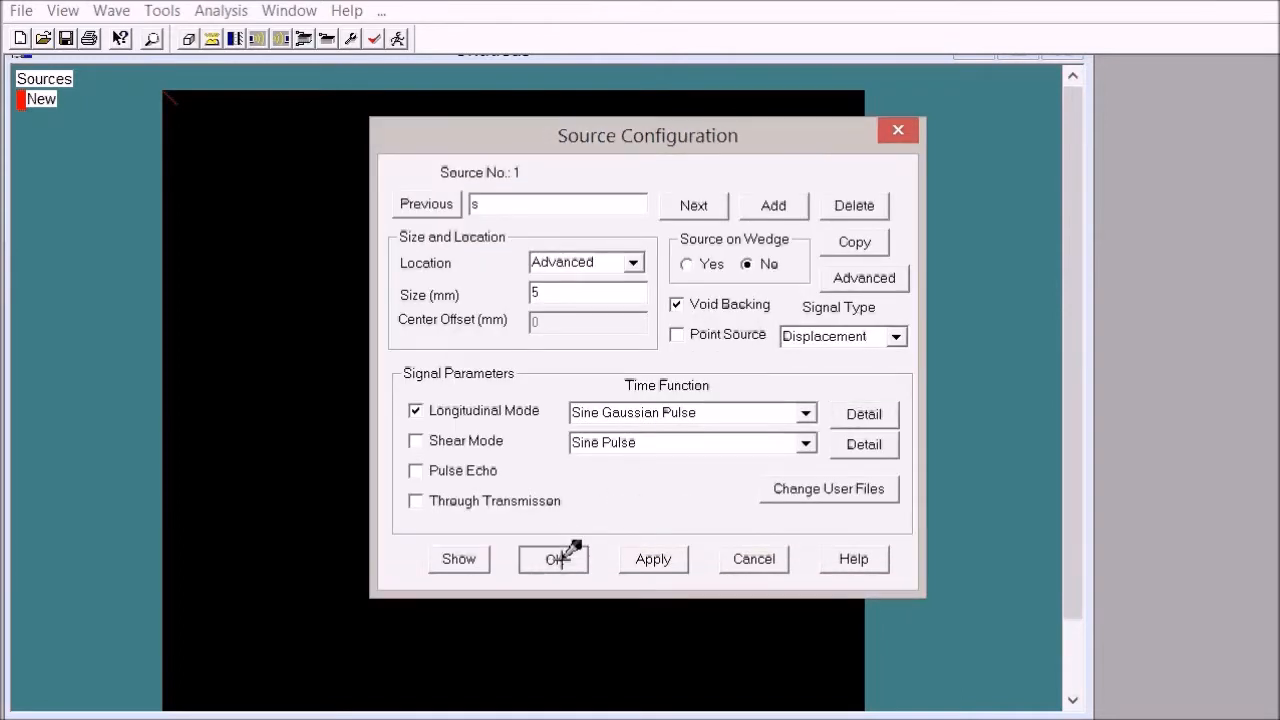
# Step: Add a new receiver named r, with its configuration dialog moved aside from the geometry
pyautogui.click(281, 38)
pyautogui.moveTo(617, 155); pyautogui.dragTo(869, 91)
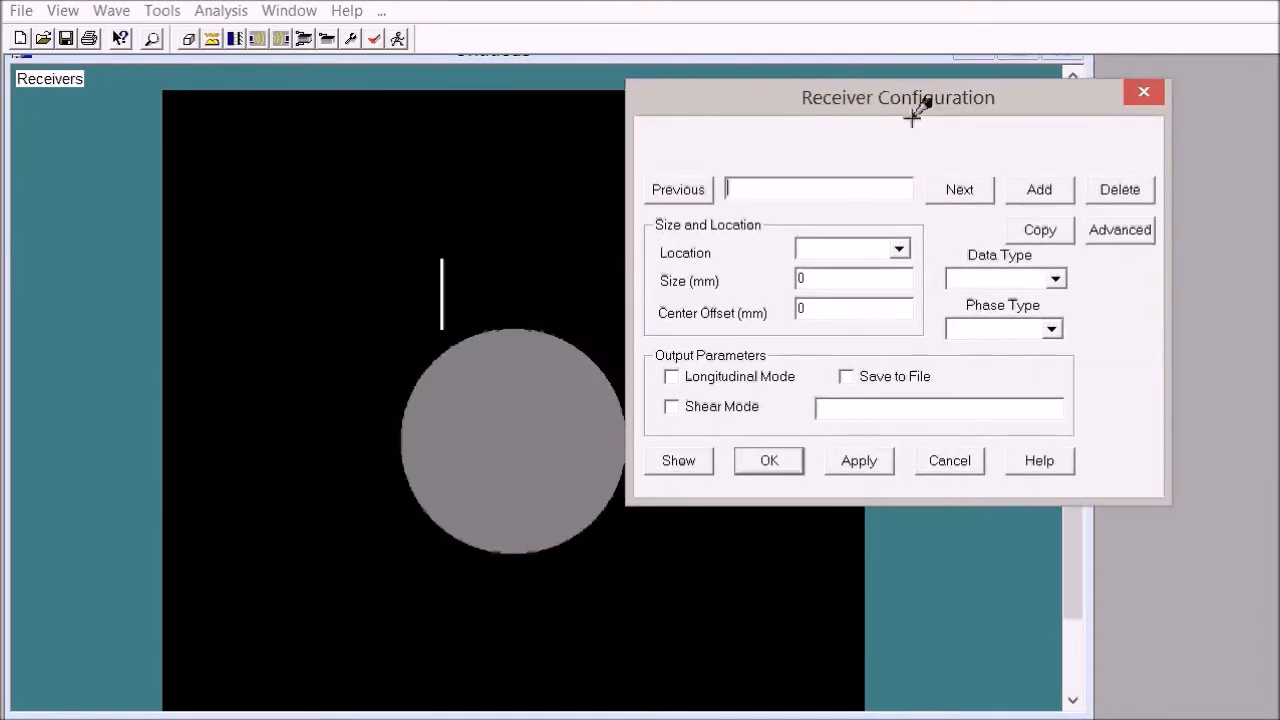
pyautogui.click(1044, 187)
pyautogui.write('r')
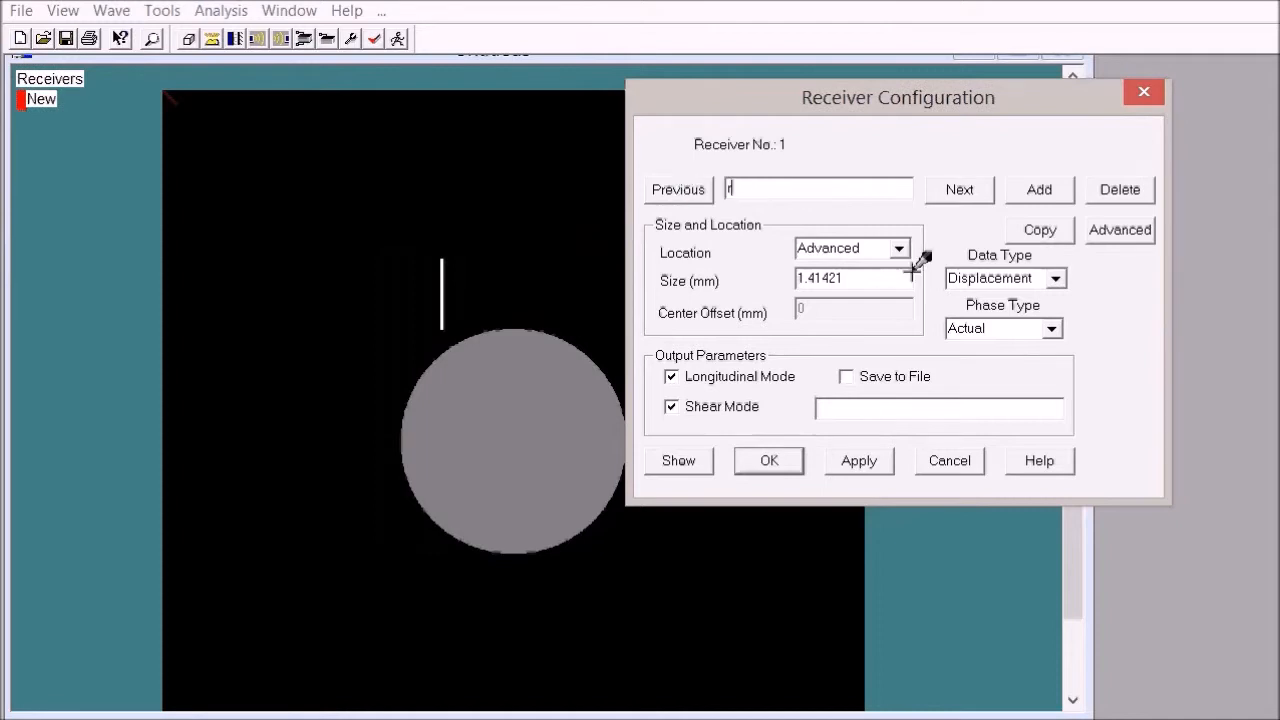
# Step: Place receiver r from X 21.5, Y 33.5 mm to X 25.7, Y 36.2 mm in its advanced configuration
pyautogui.click(1118, 228)
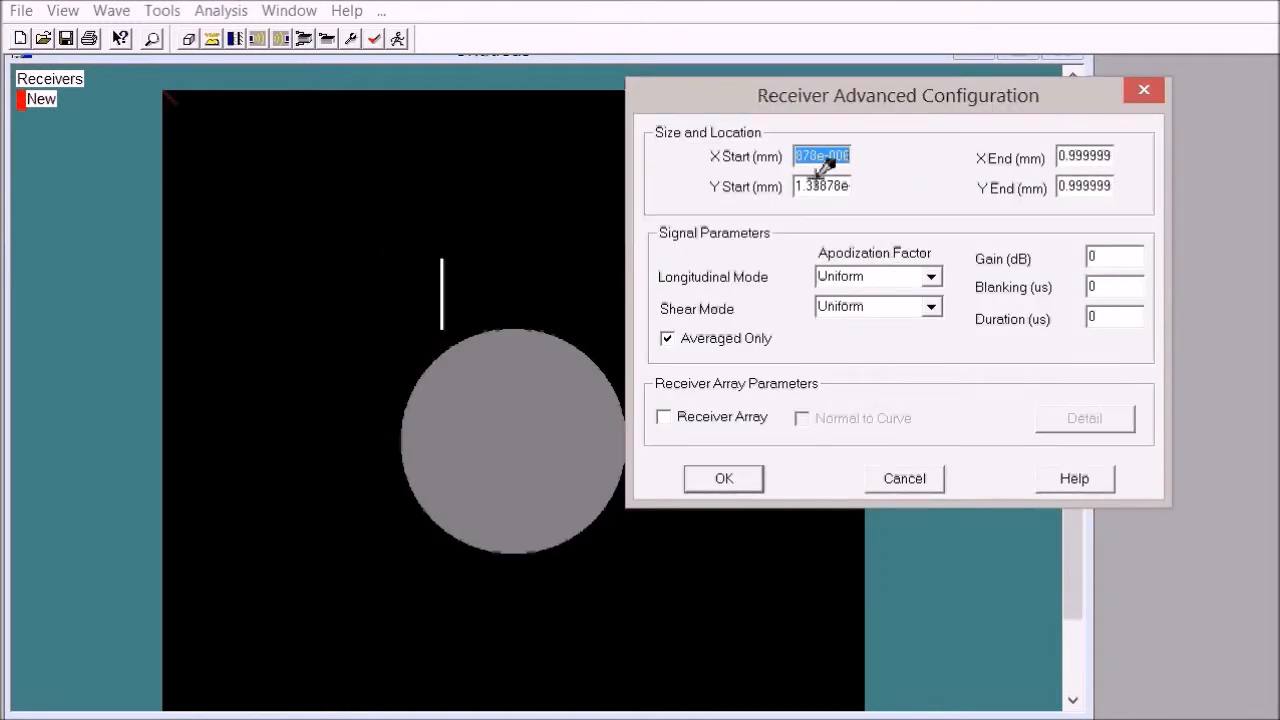
pyautogui.write('21.5')
pyautogui.press('Tab')
pyautogui.write('2')
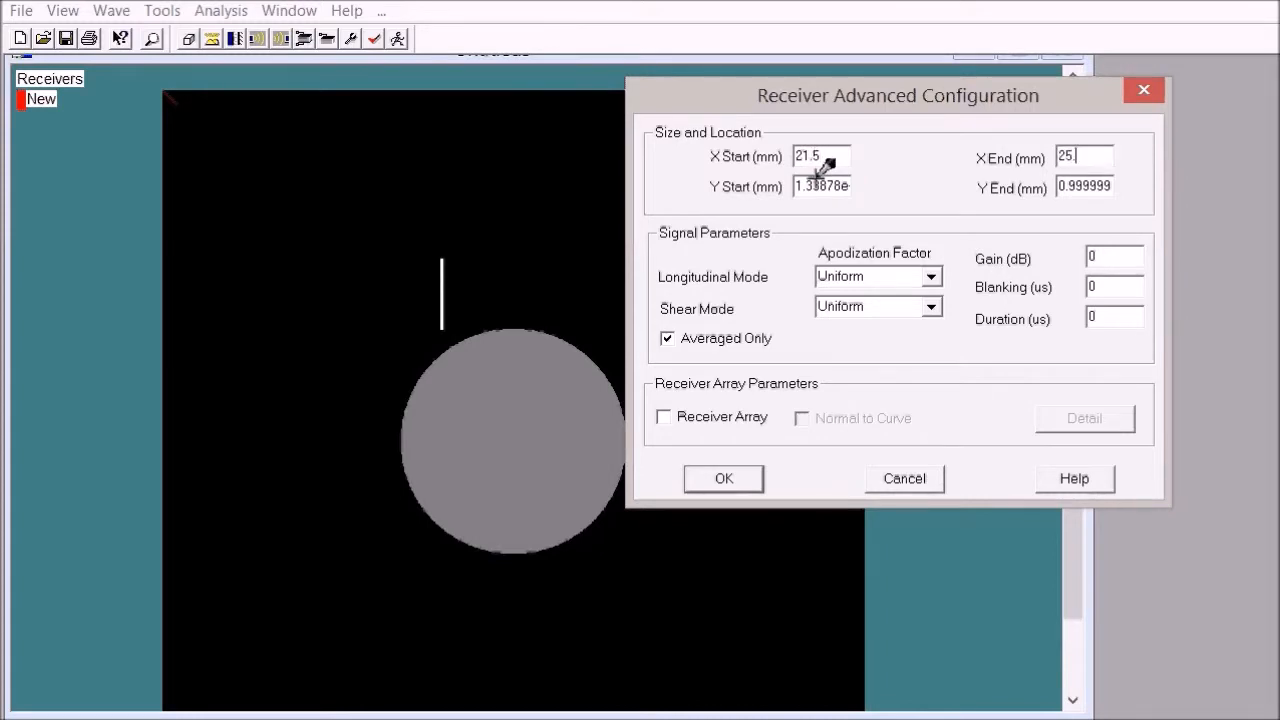
pyautogui.press('Tab')
pyautogui.write('33.5')
pyautogui.press('Tab')
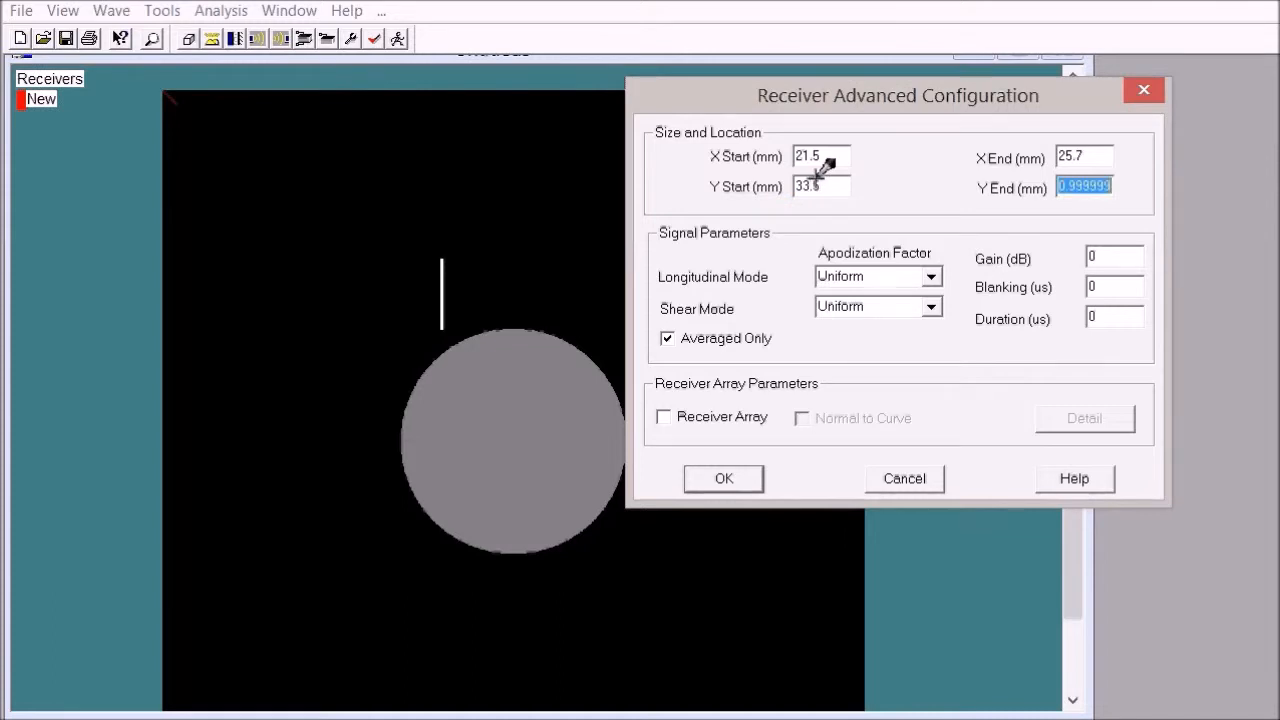
pyautogui.write('36.2')
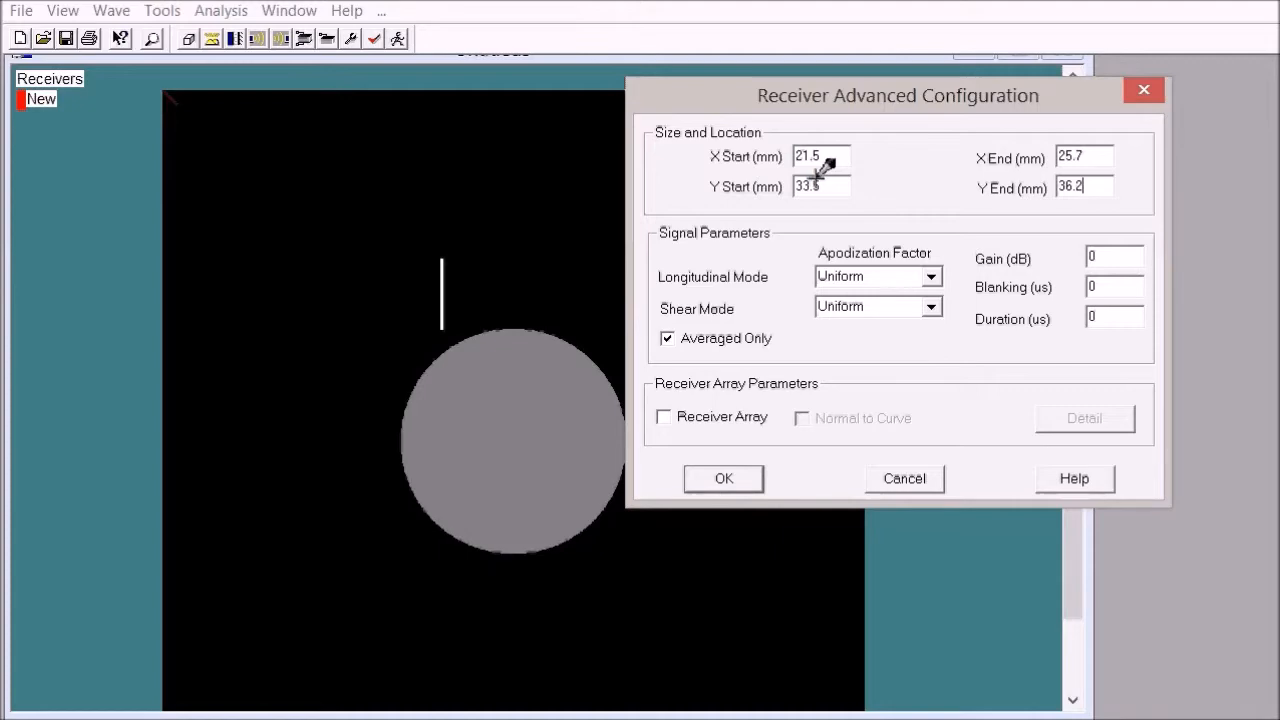
pyautogui.click(745, 477)
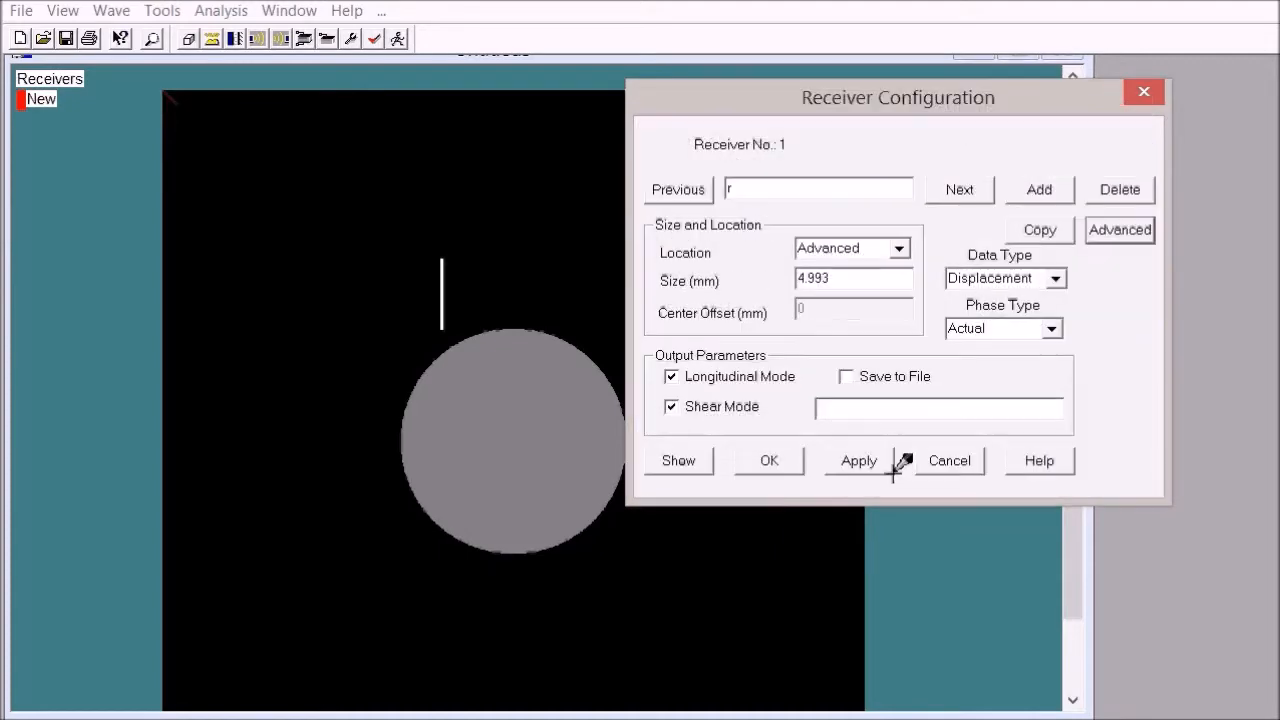
# Step: Save receiver r's output to a text file named creeping wave wocrack, then apply and confirm the receiver
pyautogui.click(850, 378)
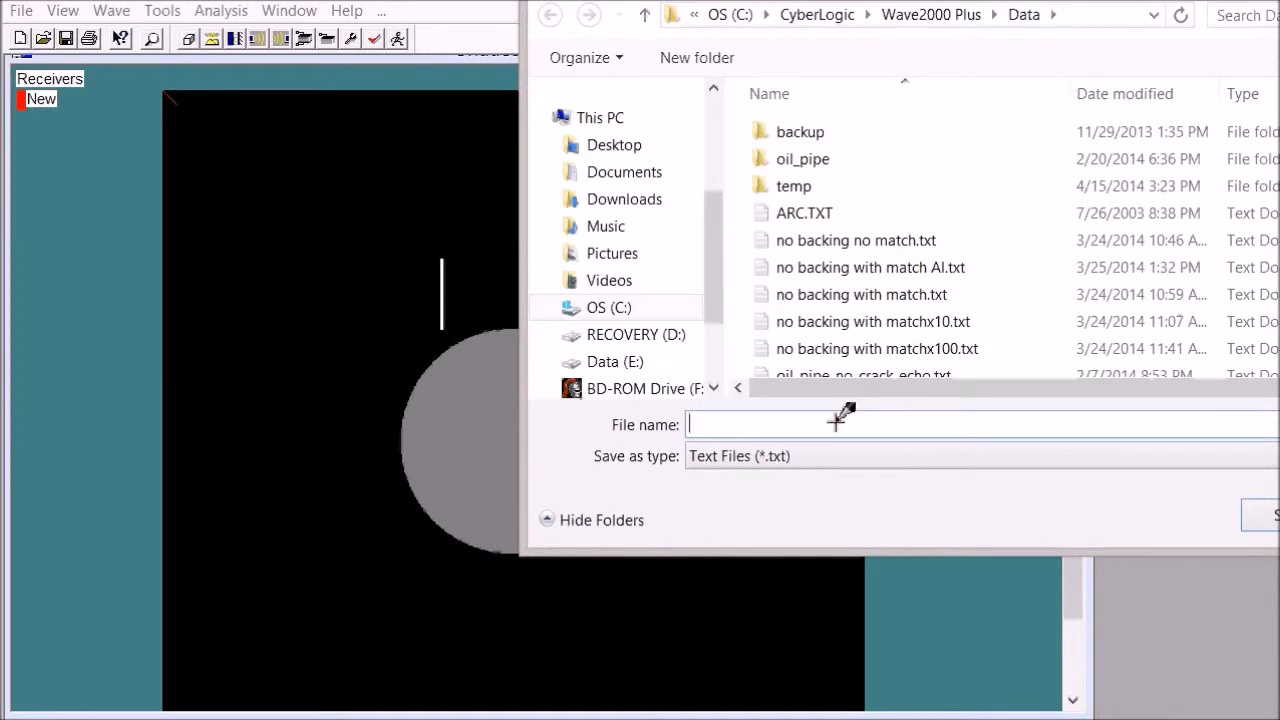
pyautogui.write('cr')
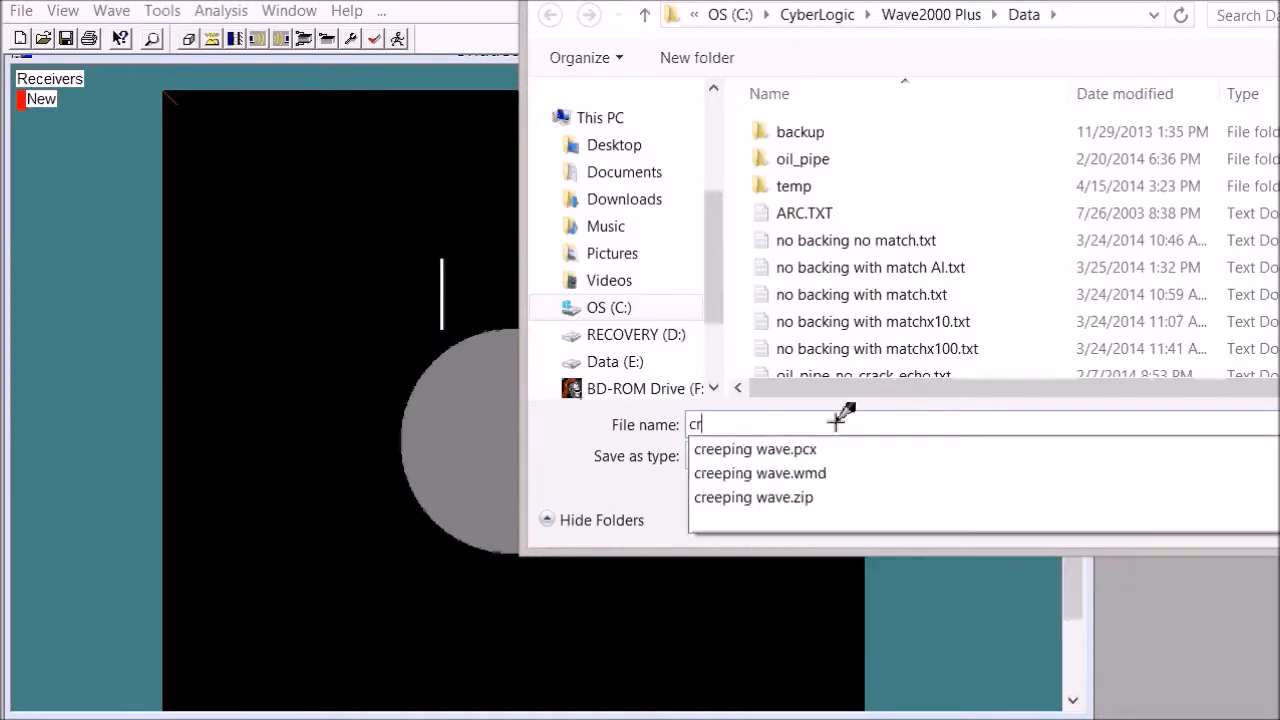
pyautogui.write('eeping wave woc')
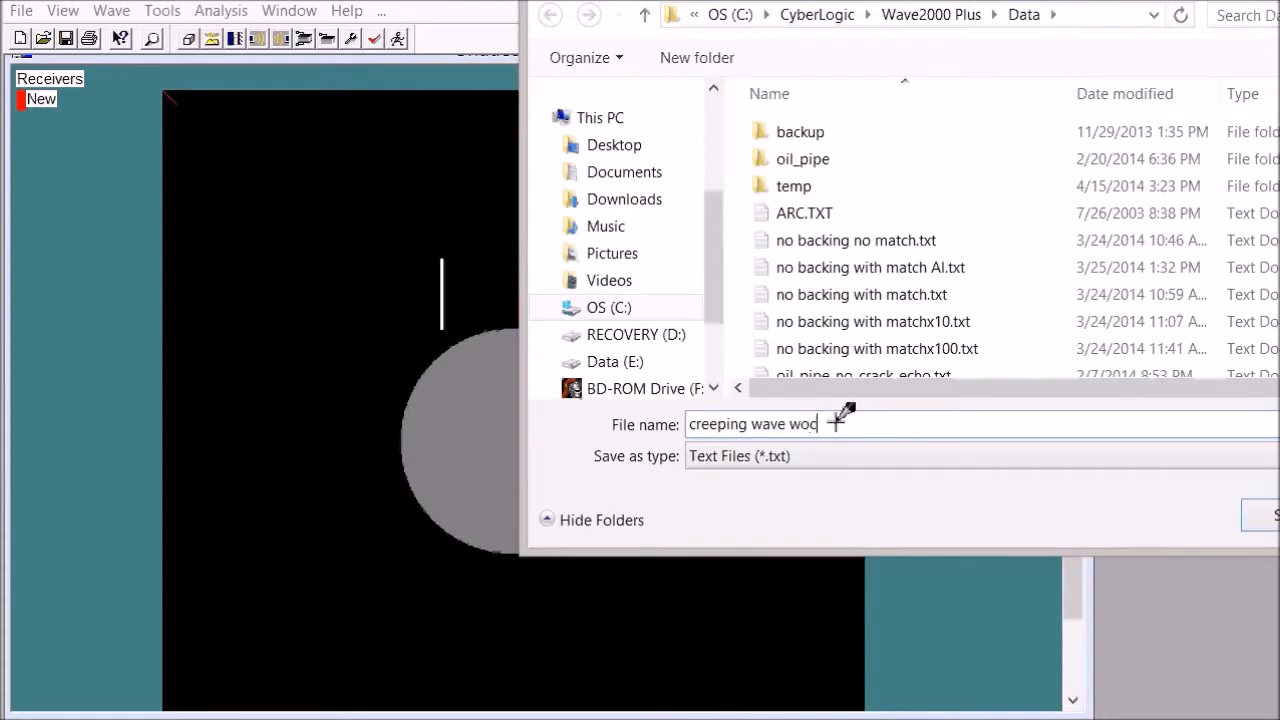
pyautogui.write('rack')
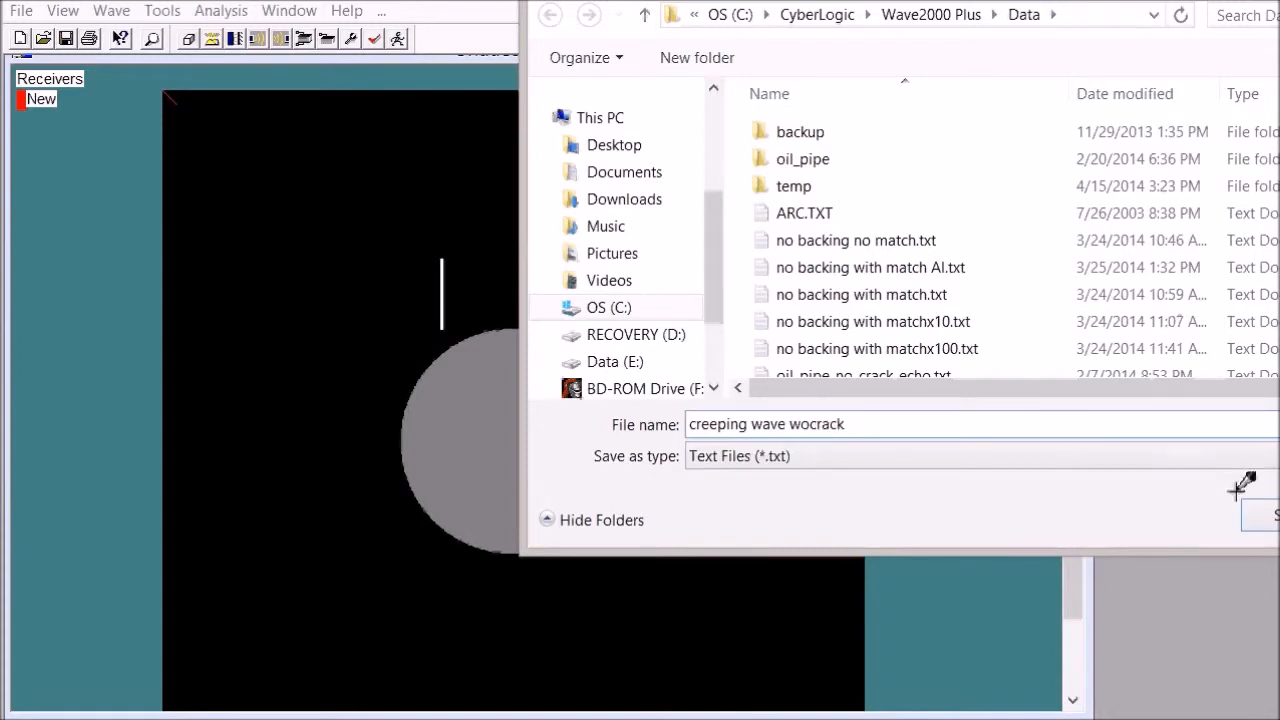
pyautogui.click(1258, 515)
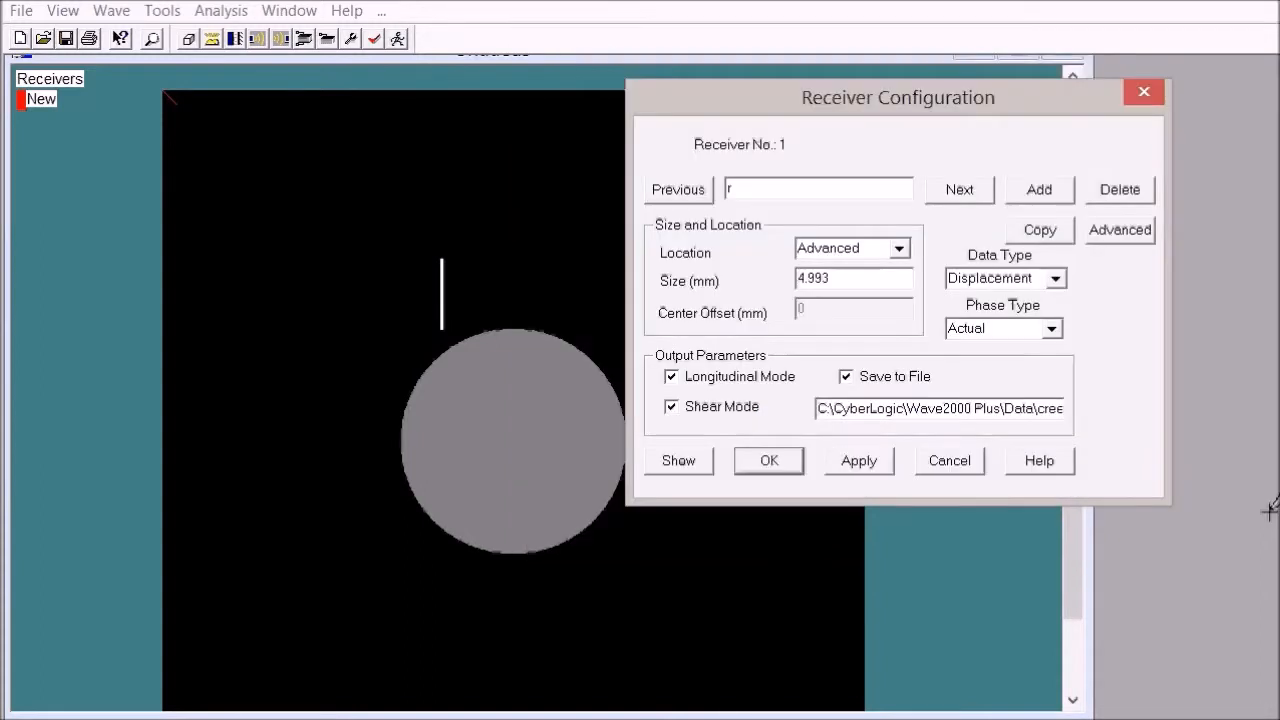
pyautogui.click(769, 460)
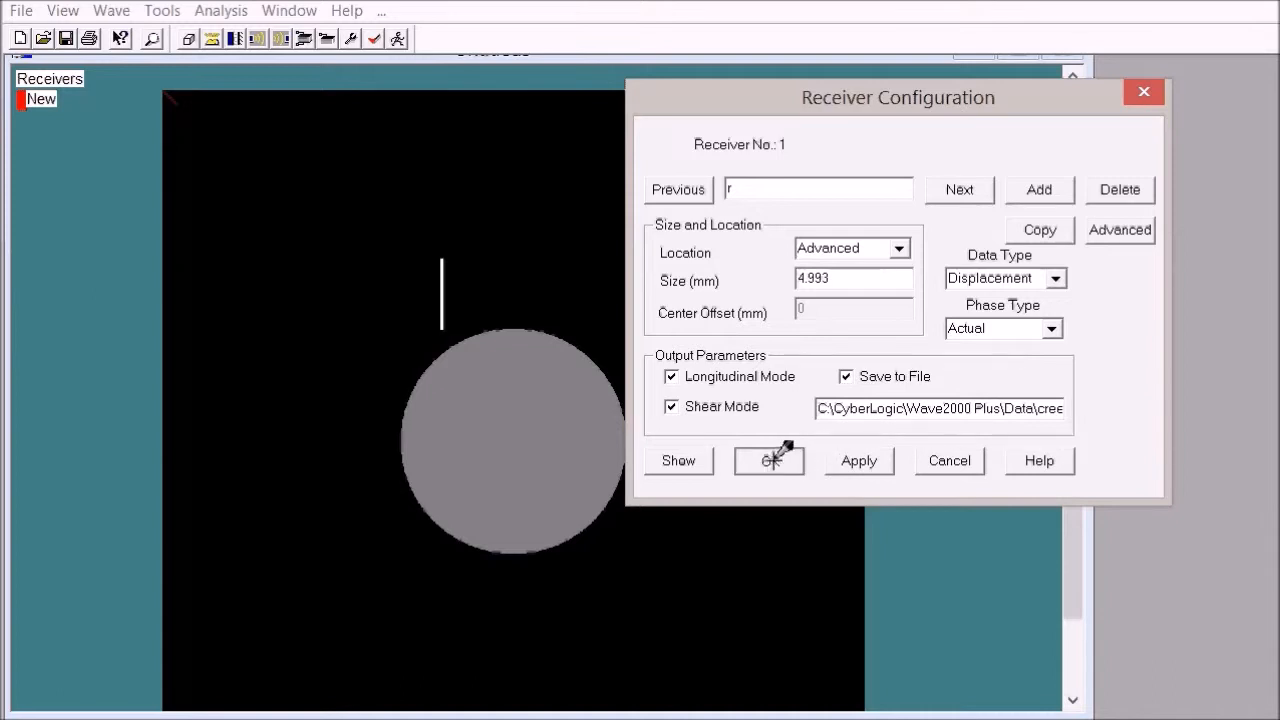
pyautogui.click(857, 455)
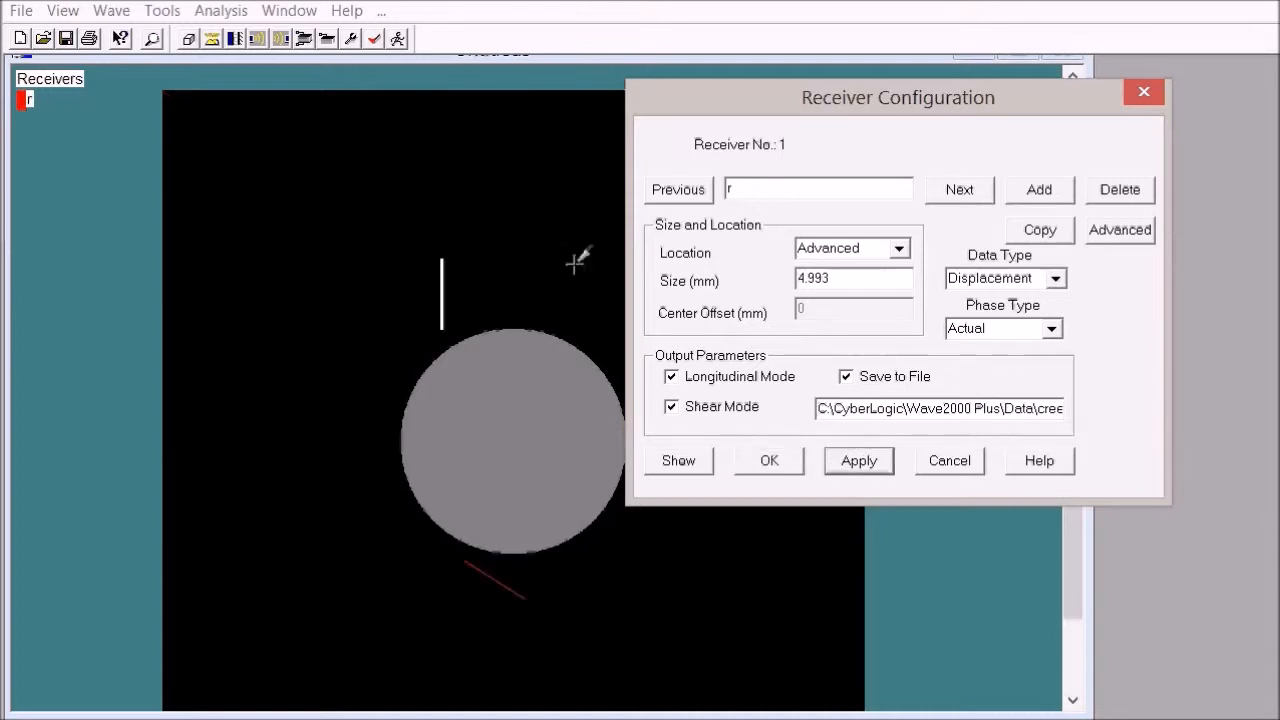
pyautogui.click(769, 460)
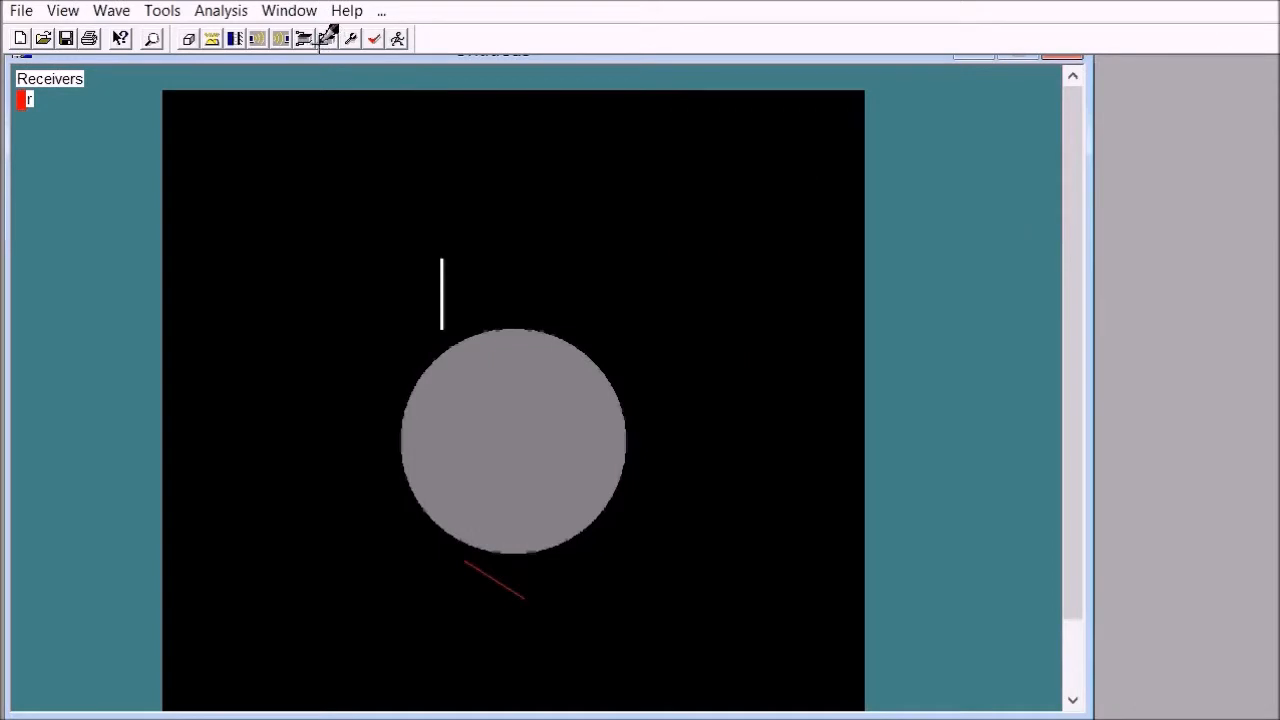
# Step: Set the job's simulation time to 20 us and display frequency to 100, and confirm the job parameters
pyautogui.click(352, 38)
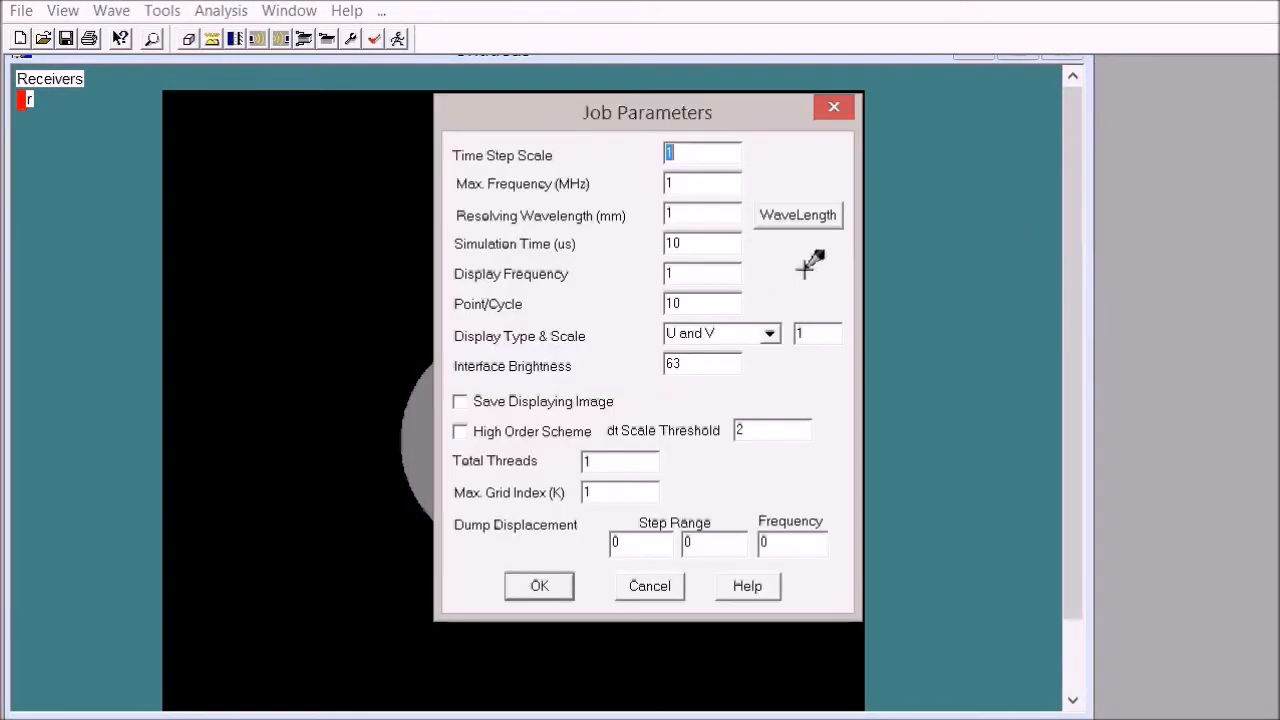
pyautogui.click(684, 213)
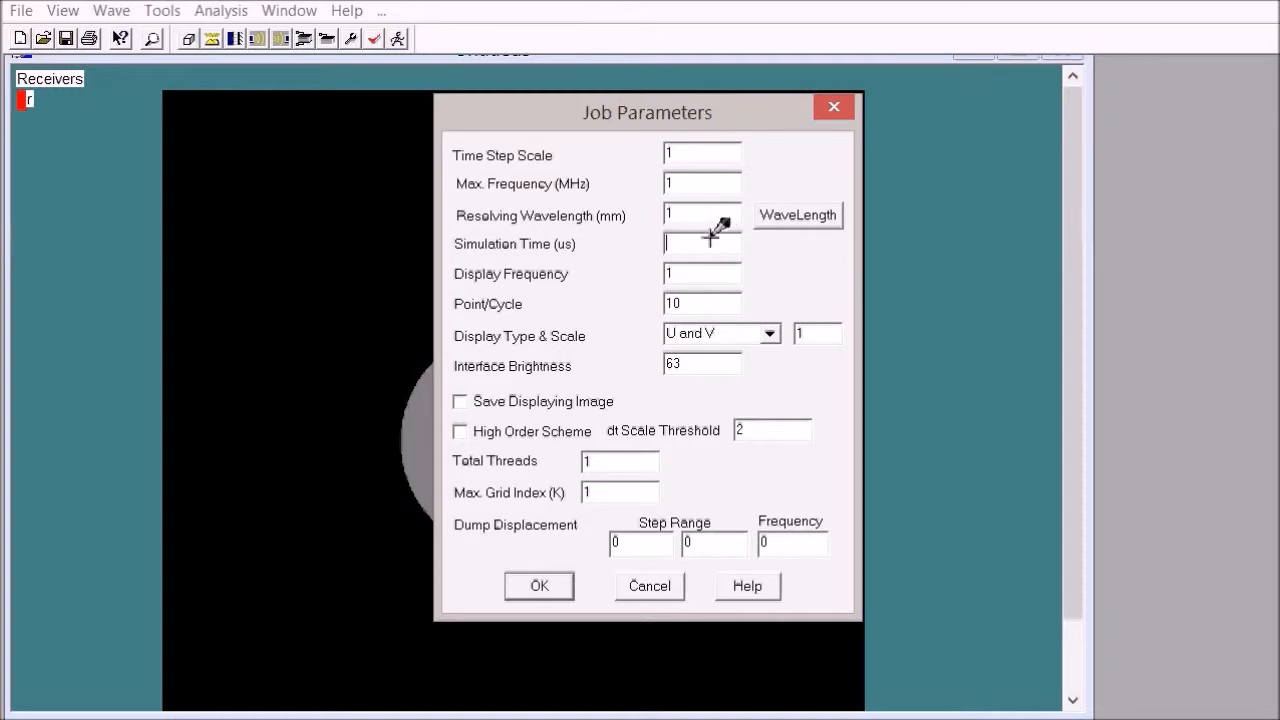
pyautogui.click(708, 267)
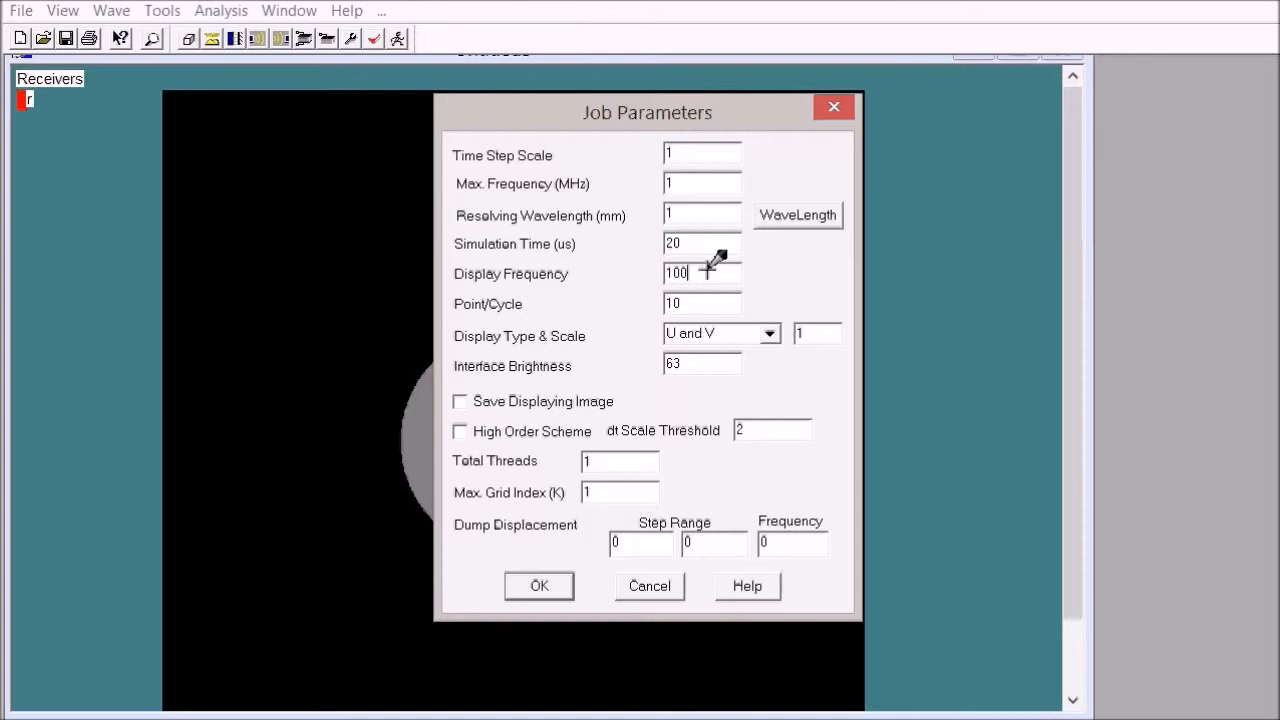
pyautogui.click(682, 305)
pyautogui.moveTo(605, 460); pyautogui.dragTo(510, 462)
pyautogui.click(543, 582)
# Step: Save the simulation model as creeping wave wocrack.wmd in the Data folder
pyautogui.click(67, 38)
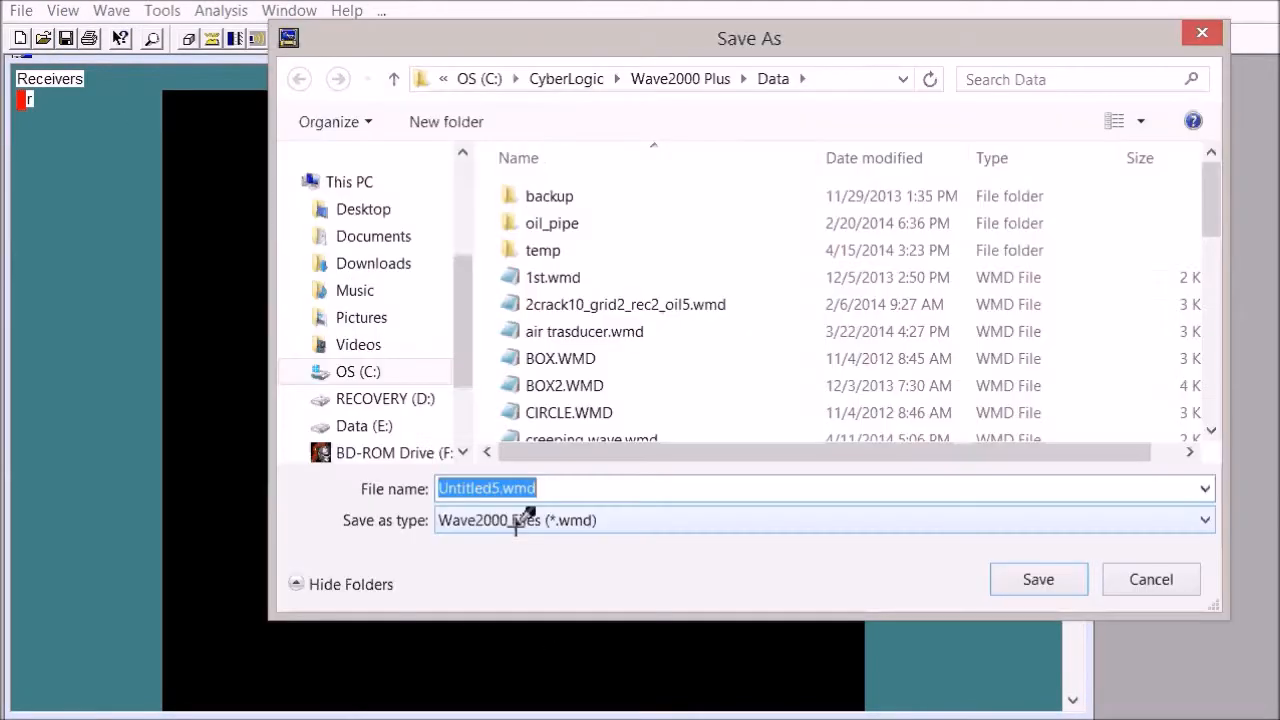
pyautogui.write('c')
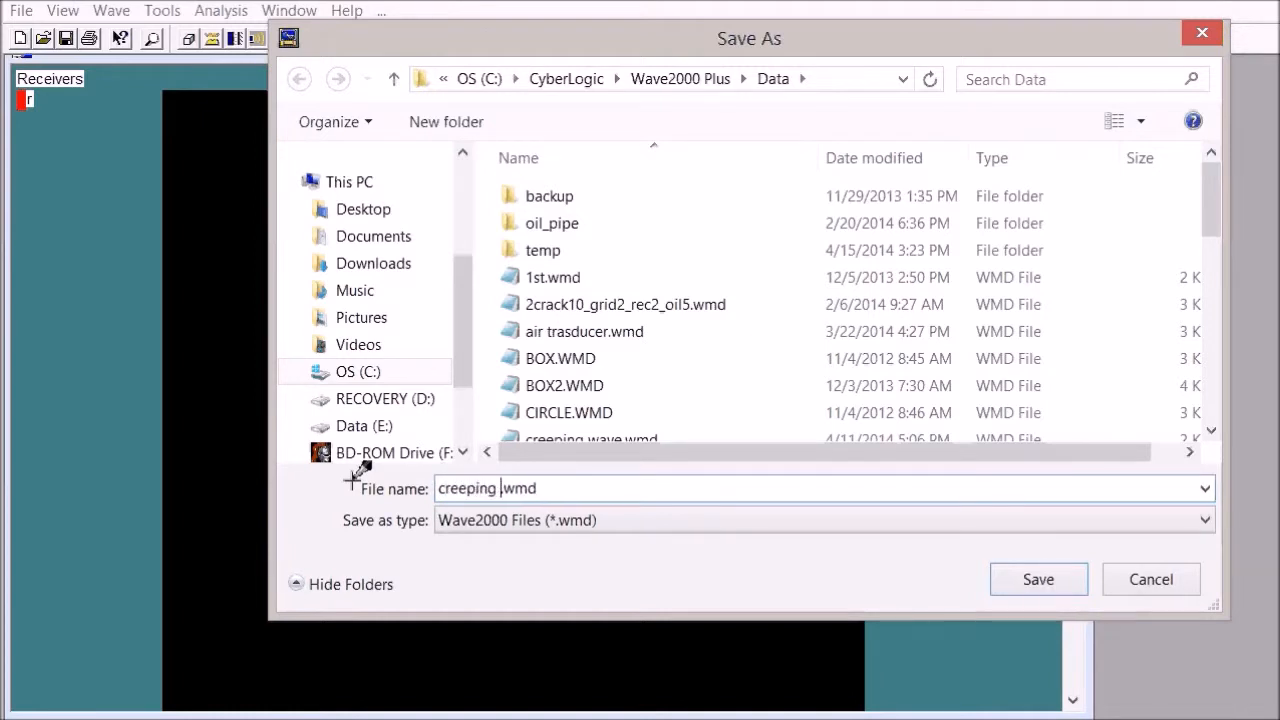
pyautogui.write('reeping wave wocrack')
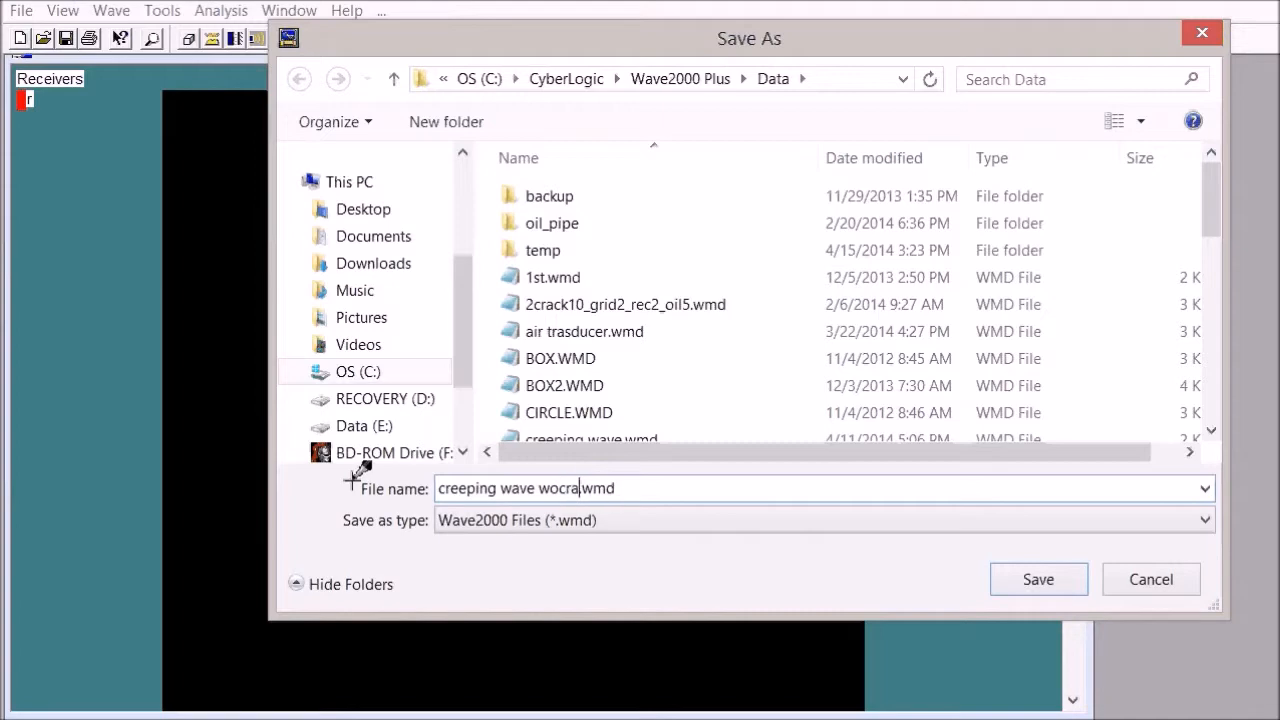
pyautogui.click(1044, 580)
# Step: Save the model's geometry image as a PCX file named creeping wave wocrack
pyautogui.click(745, 420)
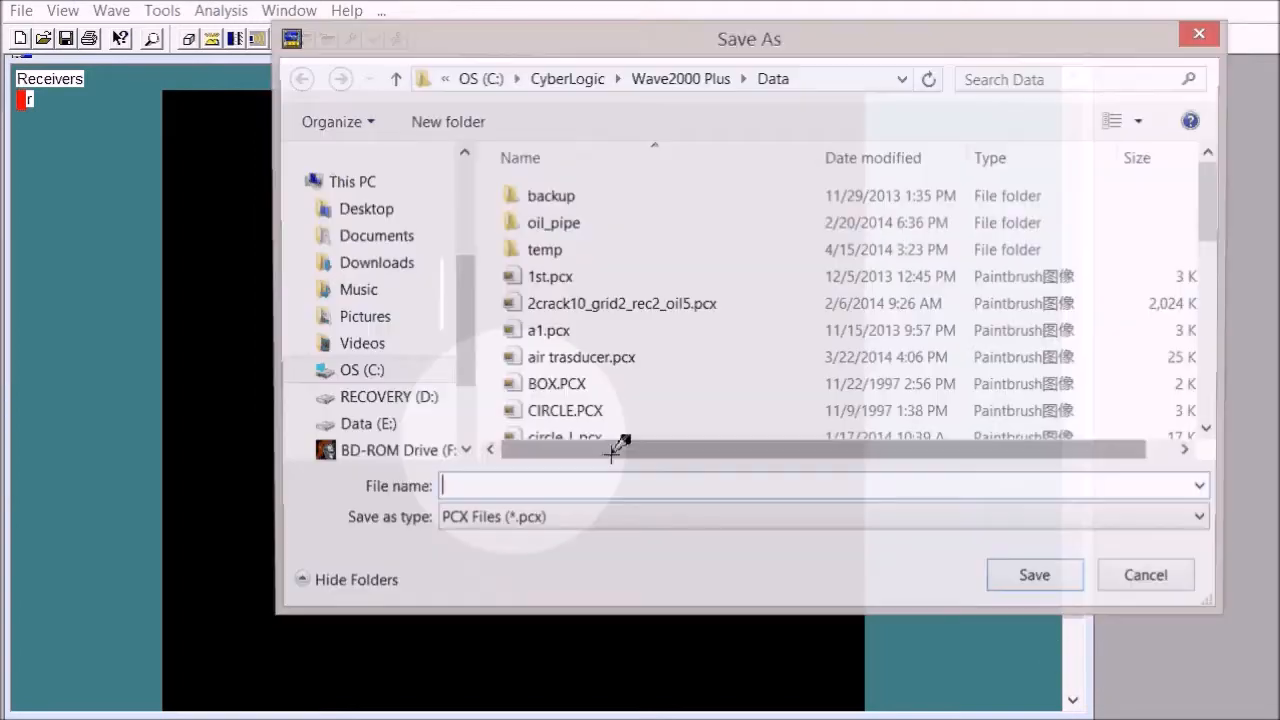
pyautogui.write('cr')
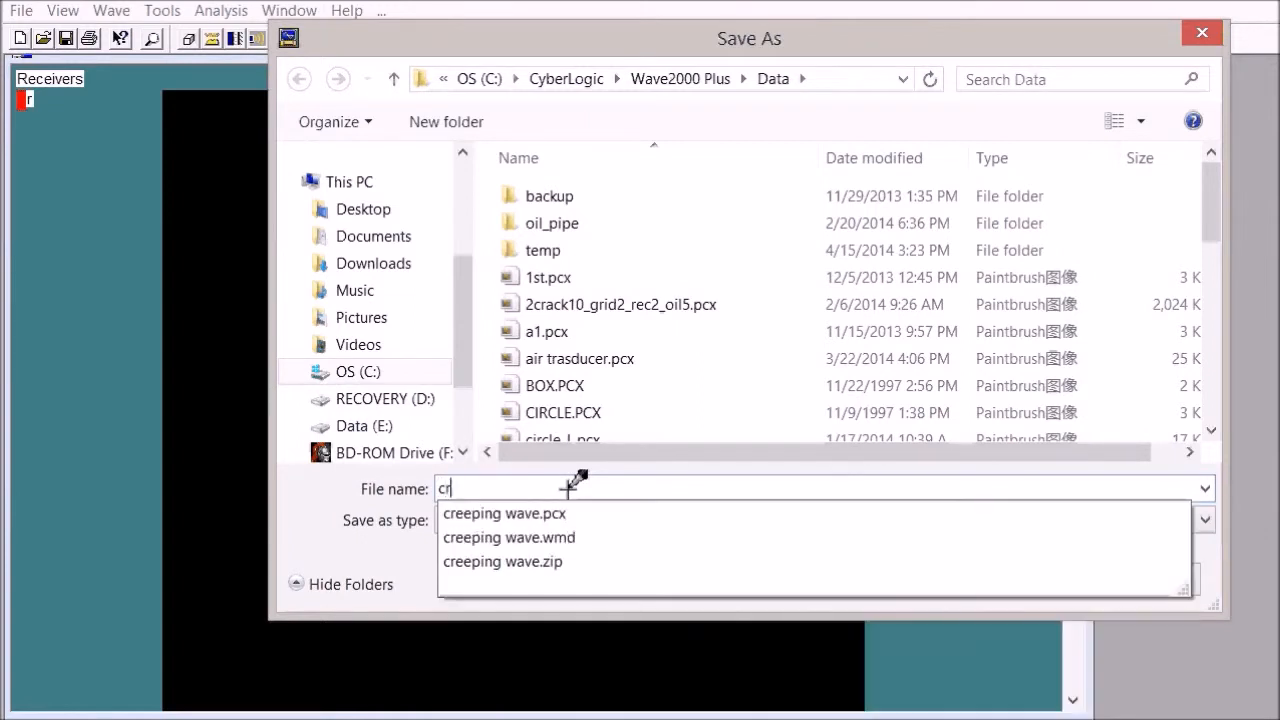
pyautogui.write('eeping wave wocrack')
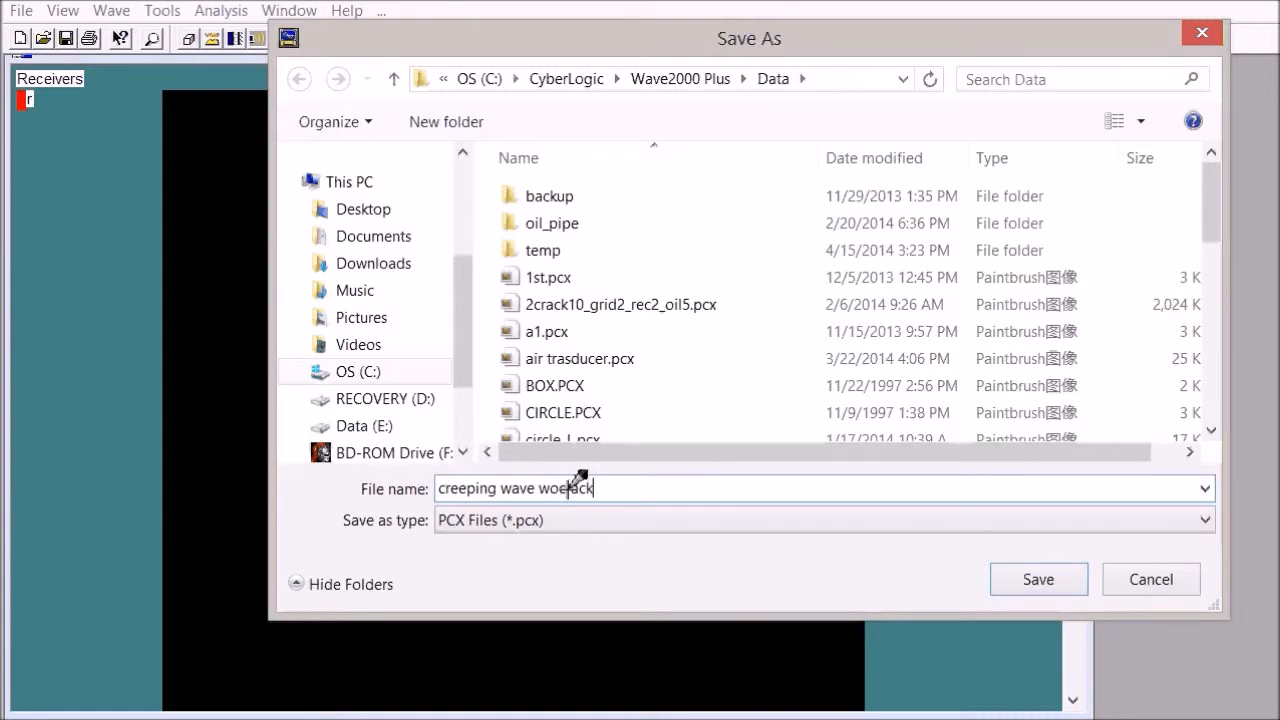
pyautogui.click(1043, 574)
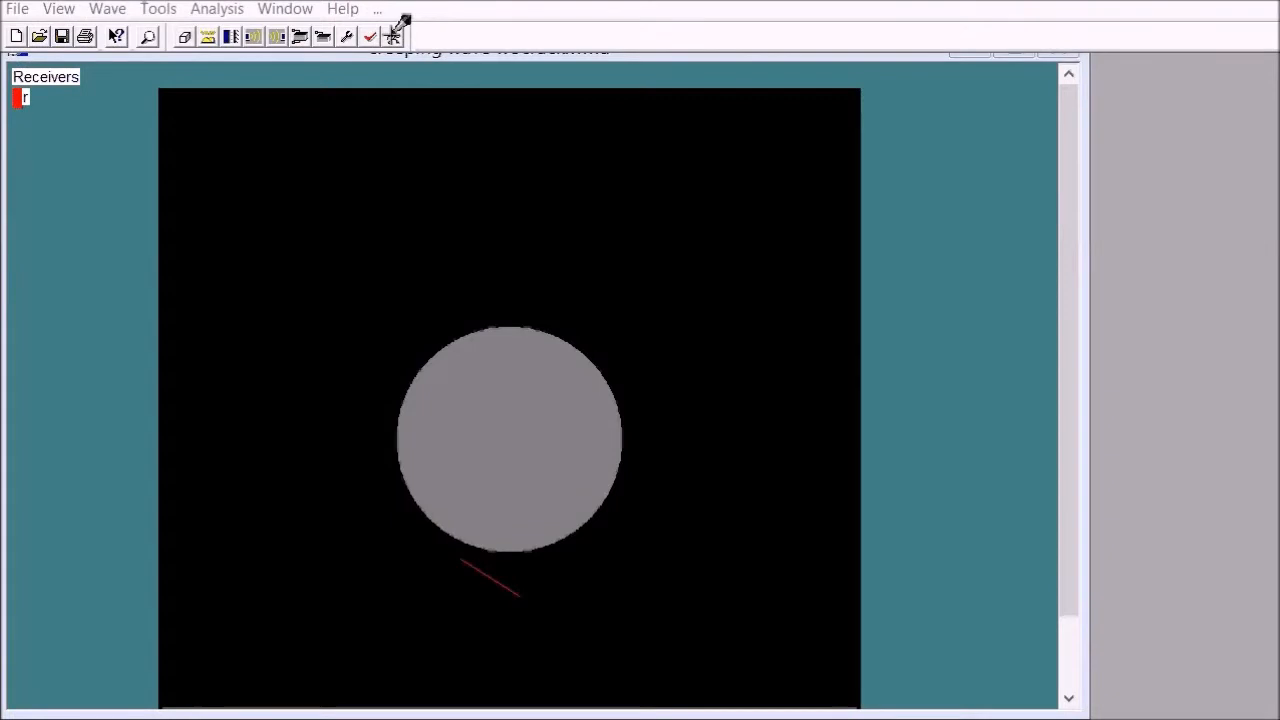
# Step: Run the simulation and move the process monitor and signal plot clear of the geometry, making the plot taller
pyautogui.click(396, 32)
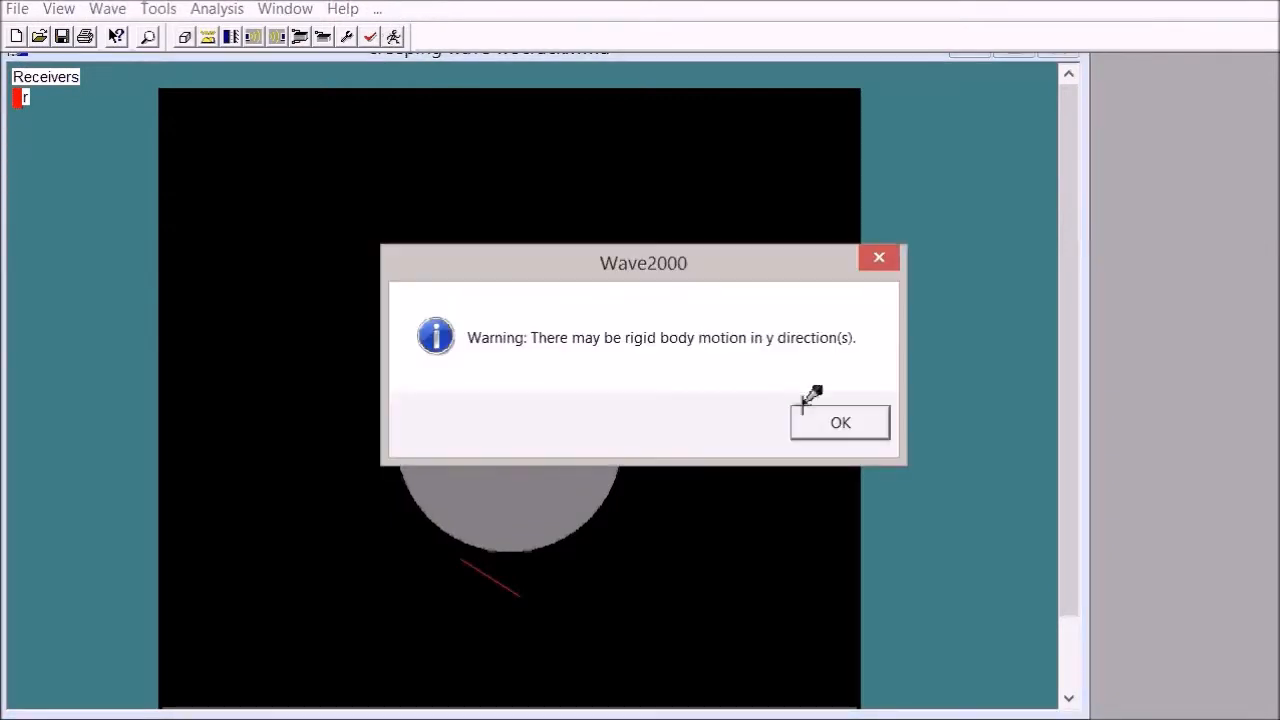
pyautogui.click(835, 418)
pyautogui.moveTo(270, 266); pyautogui.dragTo(1114, 77)
pyautogui.moveTo(295, 531); pyautogui.dragTo(1128, 183)
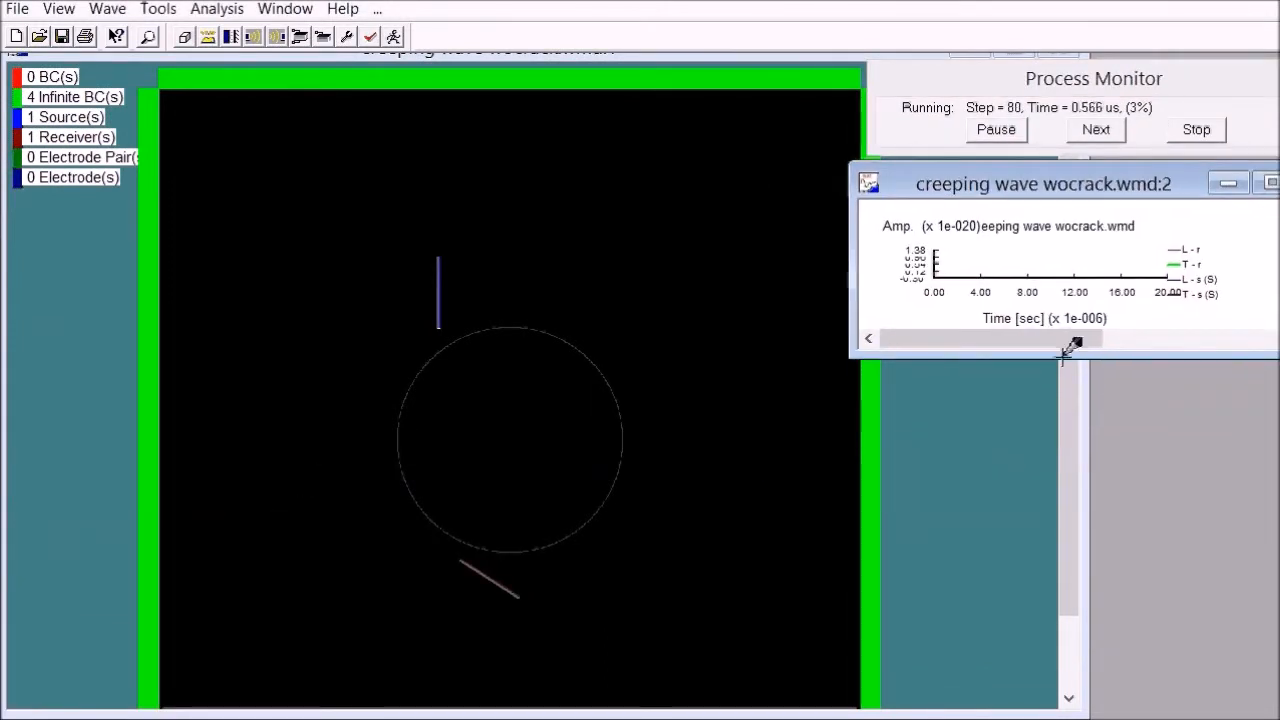
pyautogui.moveTo(1074, 350); pyautogui.dragTo(1076, 708)
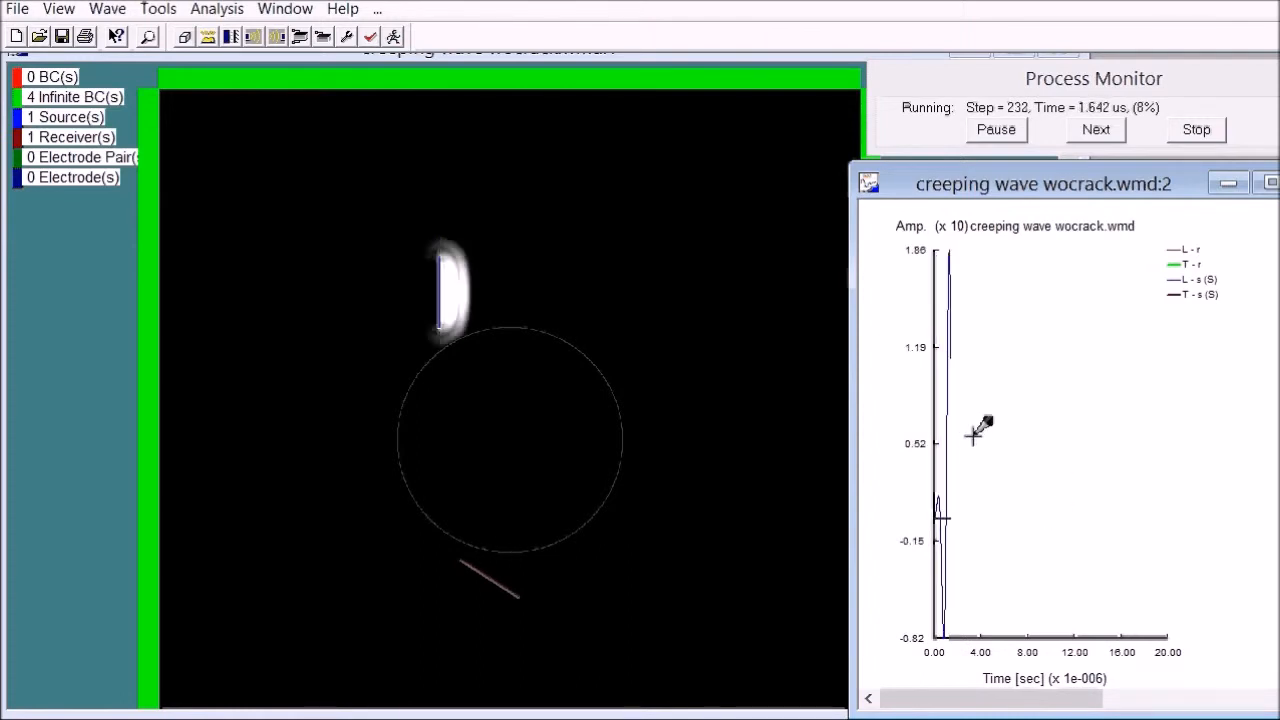
# Step: Set the signal plot's y-axis range from -1 to 1
pyautogui.doubleClick(1003, 428)
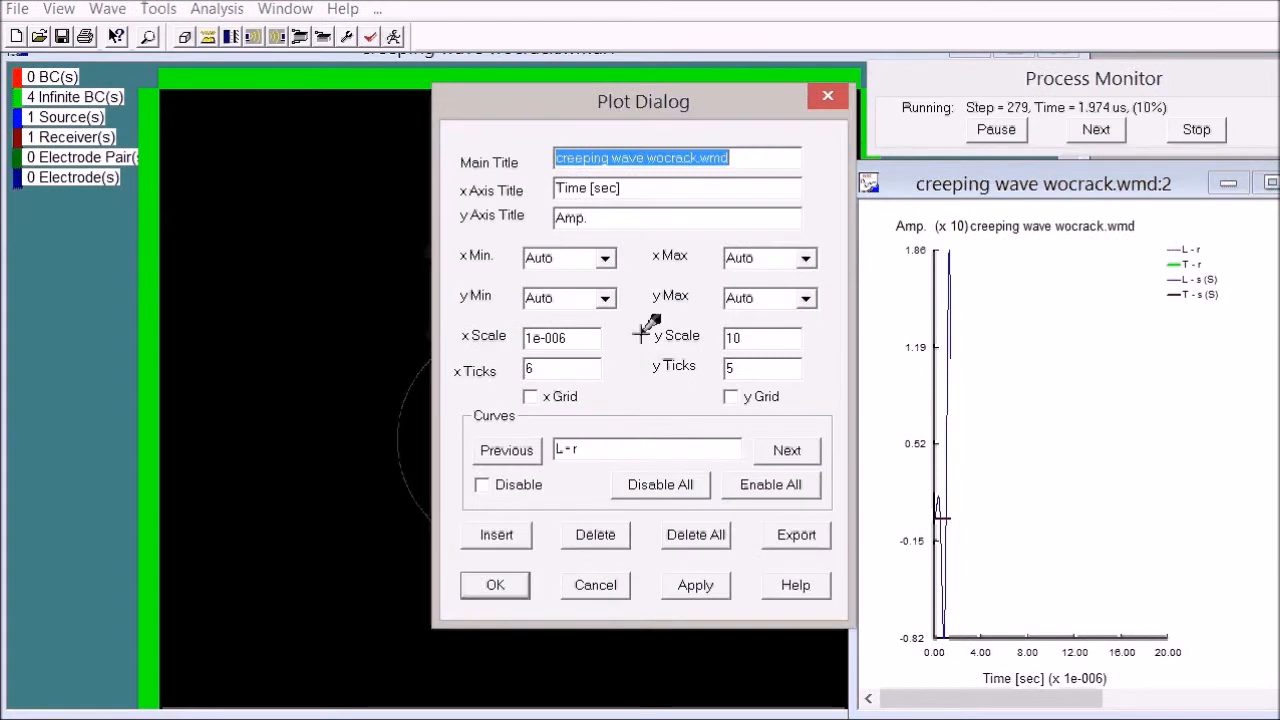
pyautogui.click(568, 296)
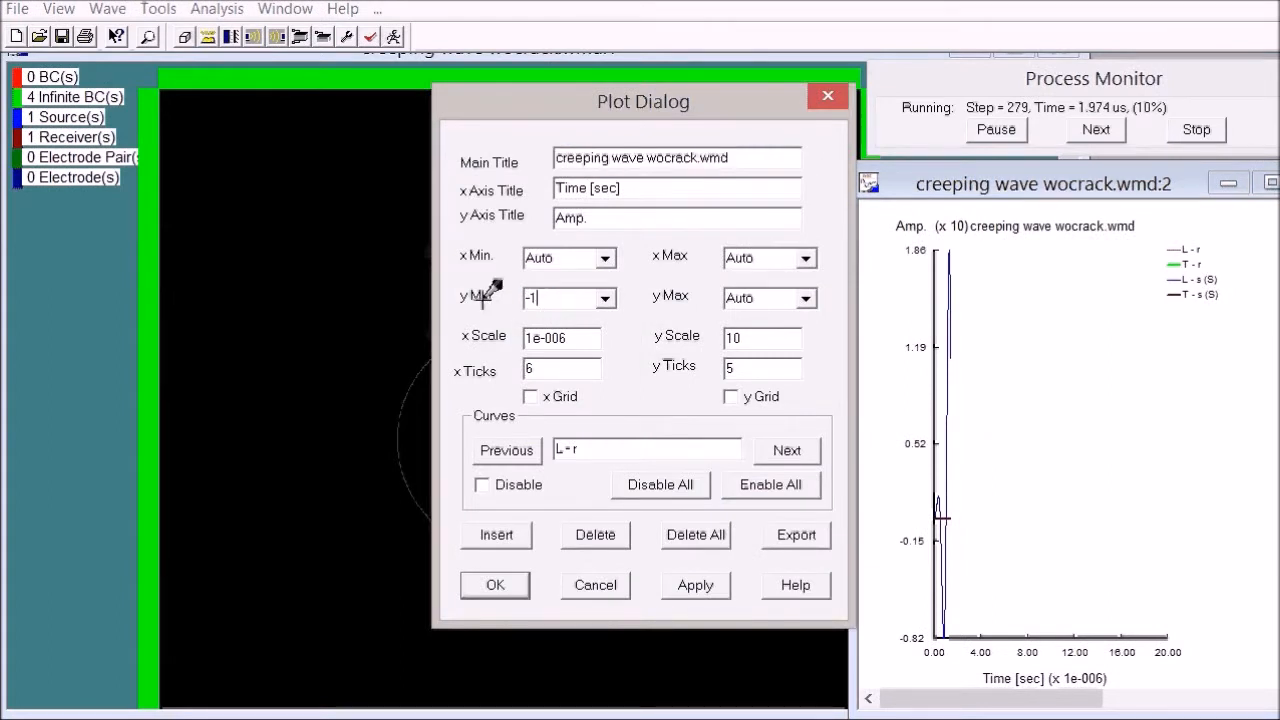
pyautogui.click(755, 297)
pyautogui.write('1')
pyautogui.click(695, 578)
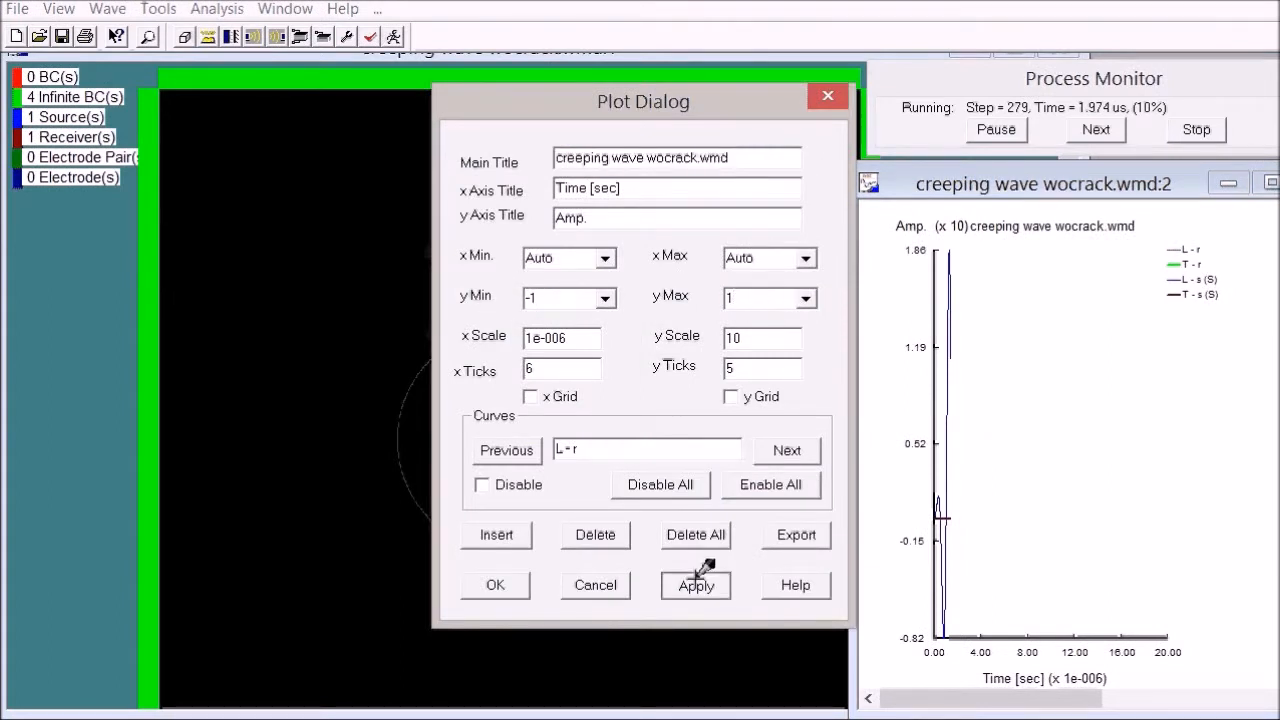
pyautogui.click(515, 580)
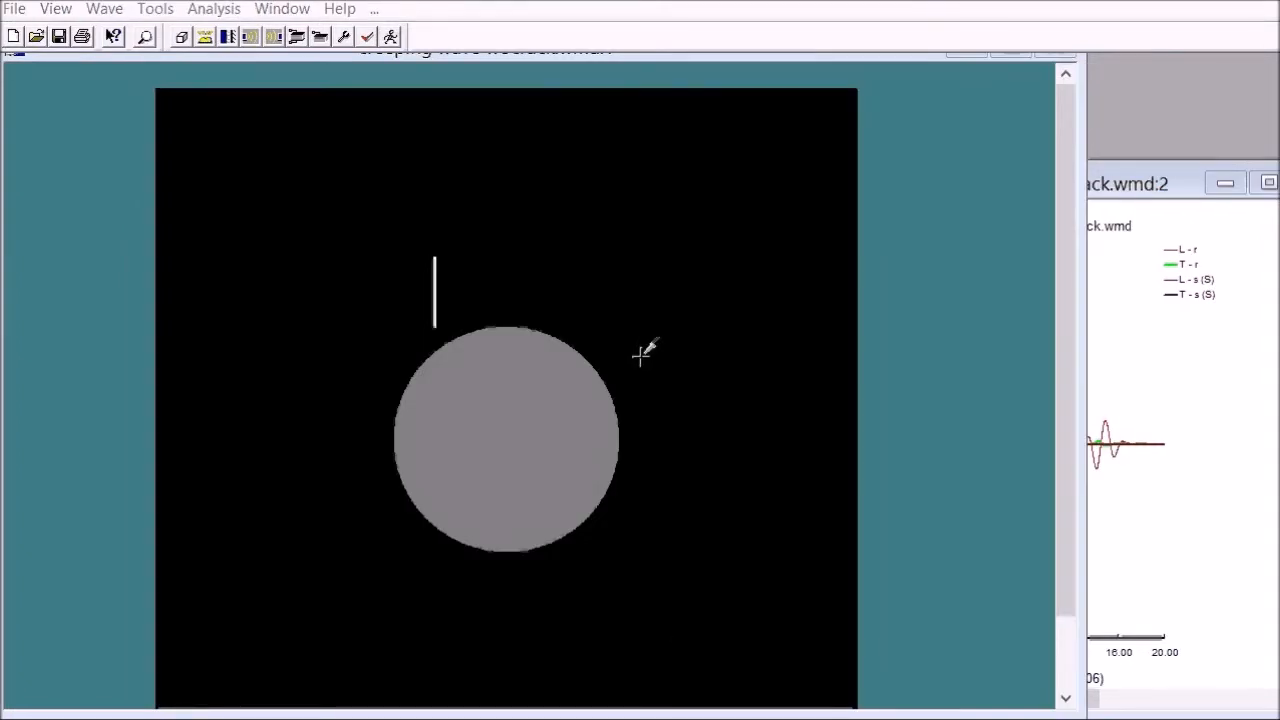
# Step: Start adding a layer to the geometry from X 31, Y 25 mm to X 33, Y 25 mm
pyautogui.click(196, 12)
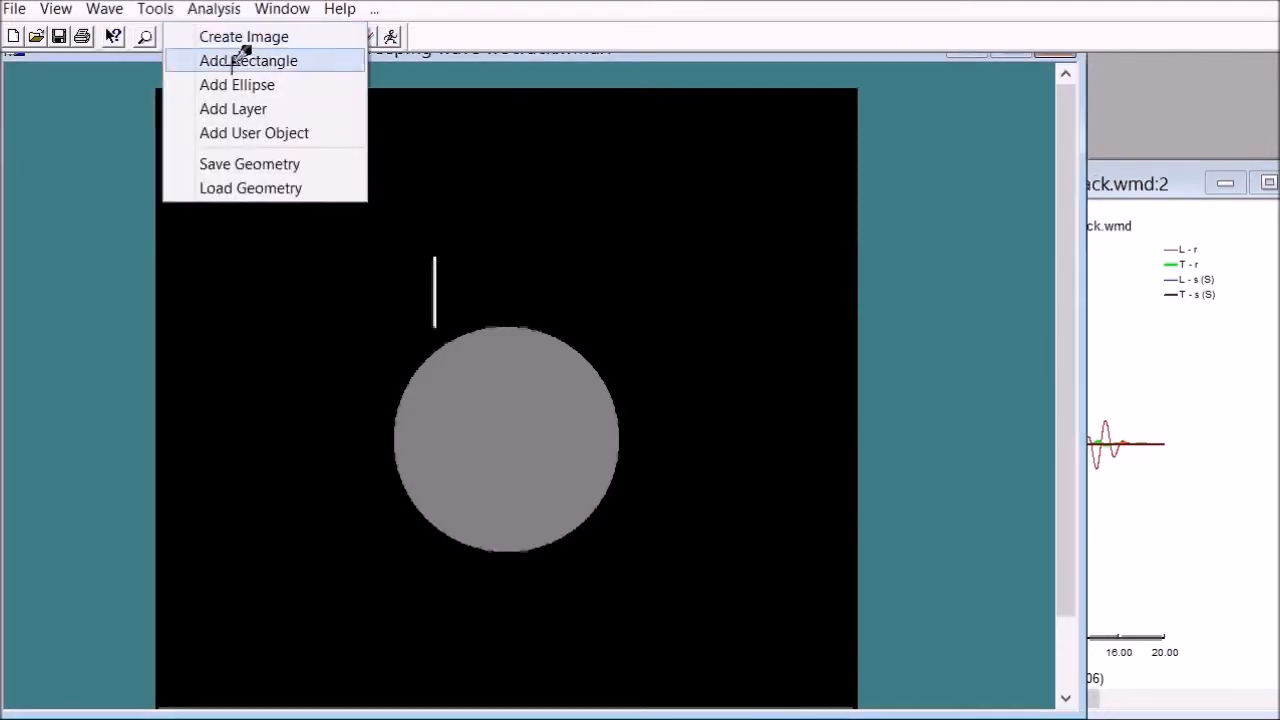
pyautogui.click(250, 104)
pyautogui.moveTo(757, 186); pyautogui.dragTo(1049, 186)
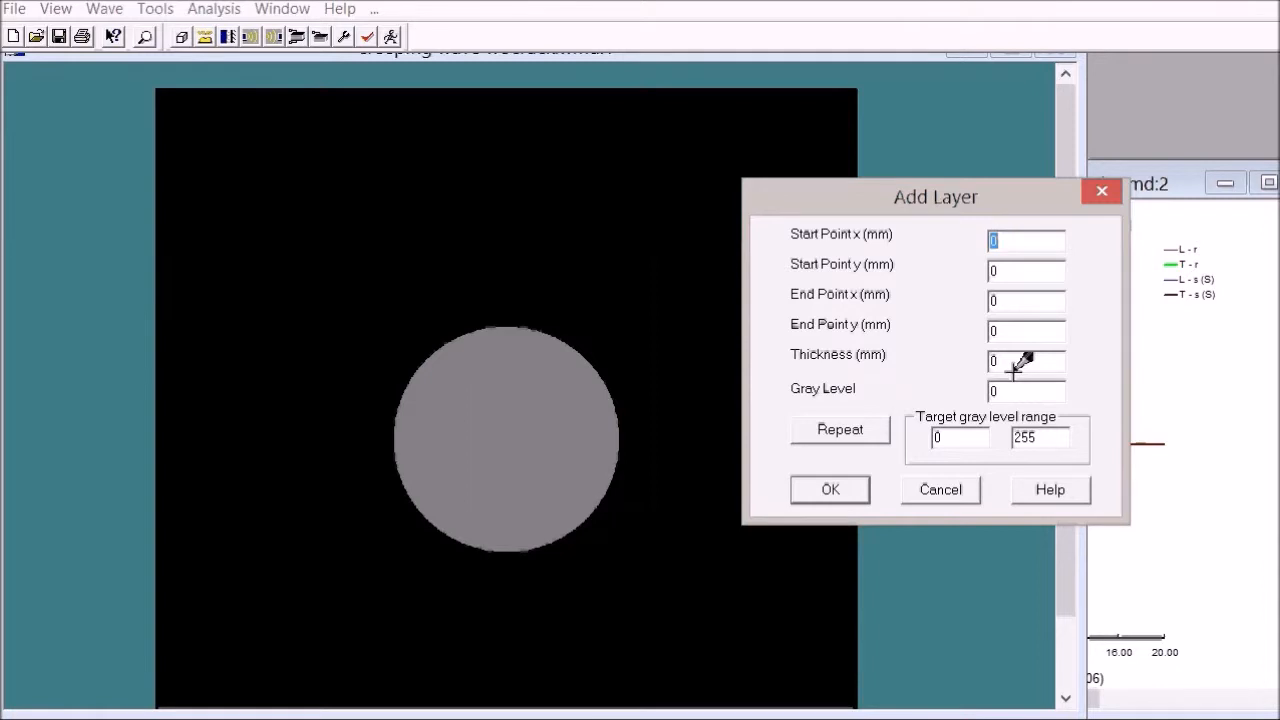
pyautogui.write('31')
pyautogui.press('Tab')
pyautogui.write('25')
pyautogui.press('Tab')
pyautogui.write('33')
pyautogui.press('Tab')
pyautogui.write('25')
# Step: Give the layer a thickness of 0.1 mm and gray level 0, and apply it to the image
pyautogui.click(1010, 356)
pyautogui.press('BackSpace')
pyautogui.write('0.1')
pyautogui.click(1003, 390)
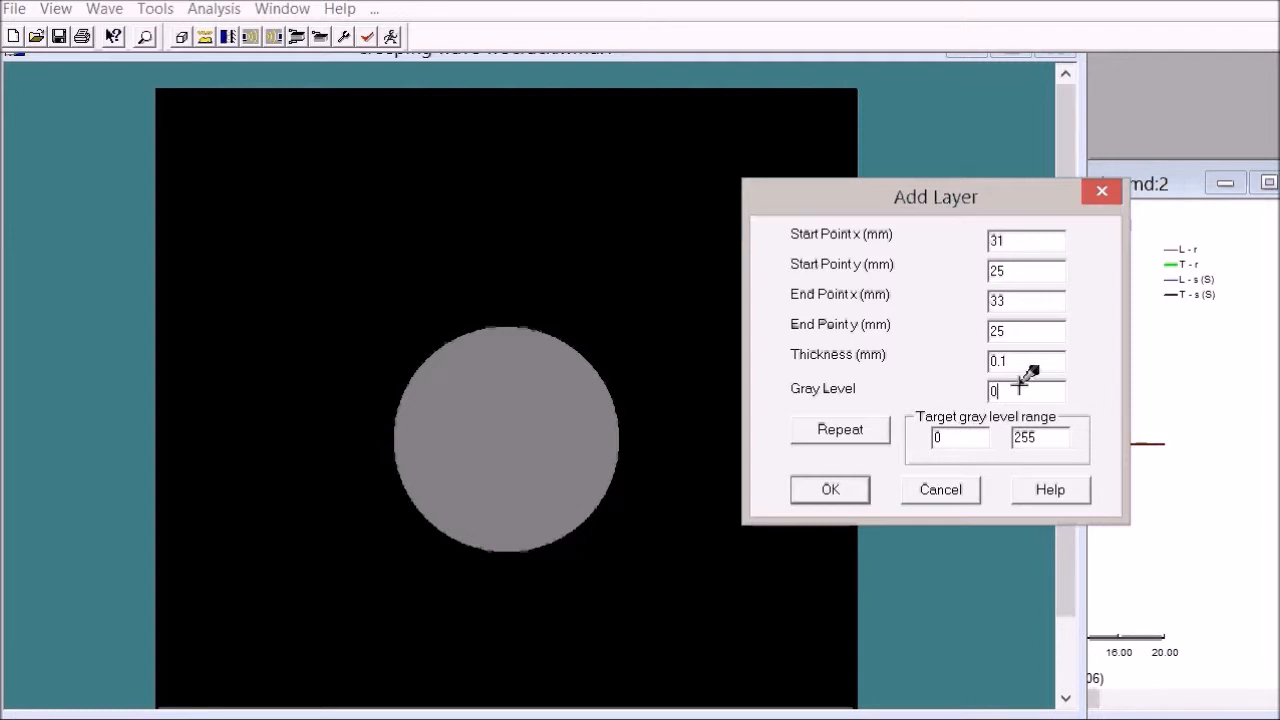
pyautogui.click(836, 484)
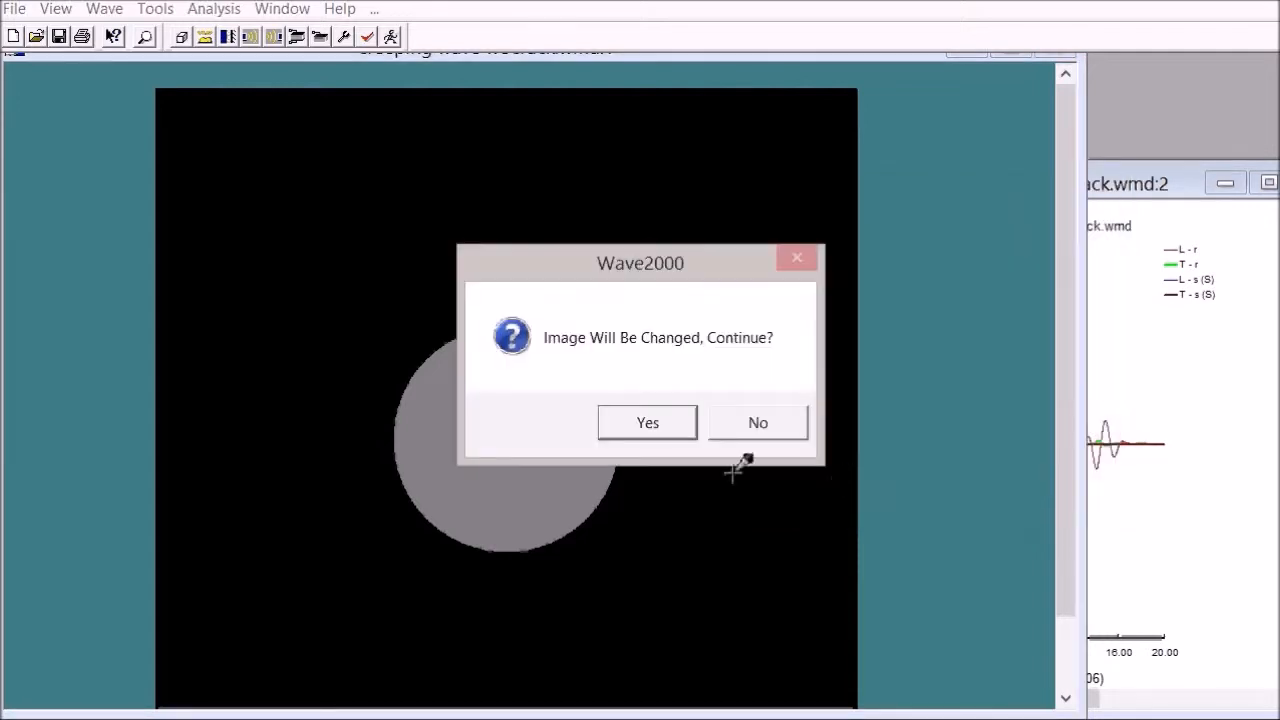
pyautogui.click(648, 423)
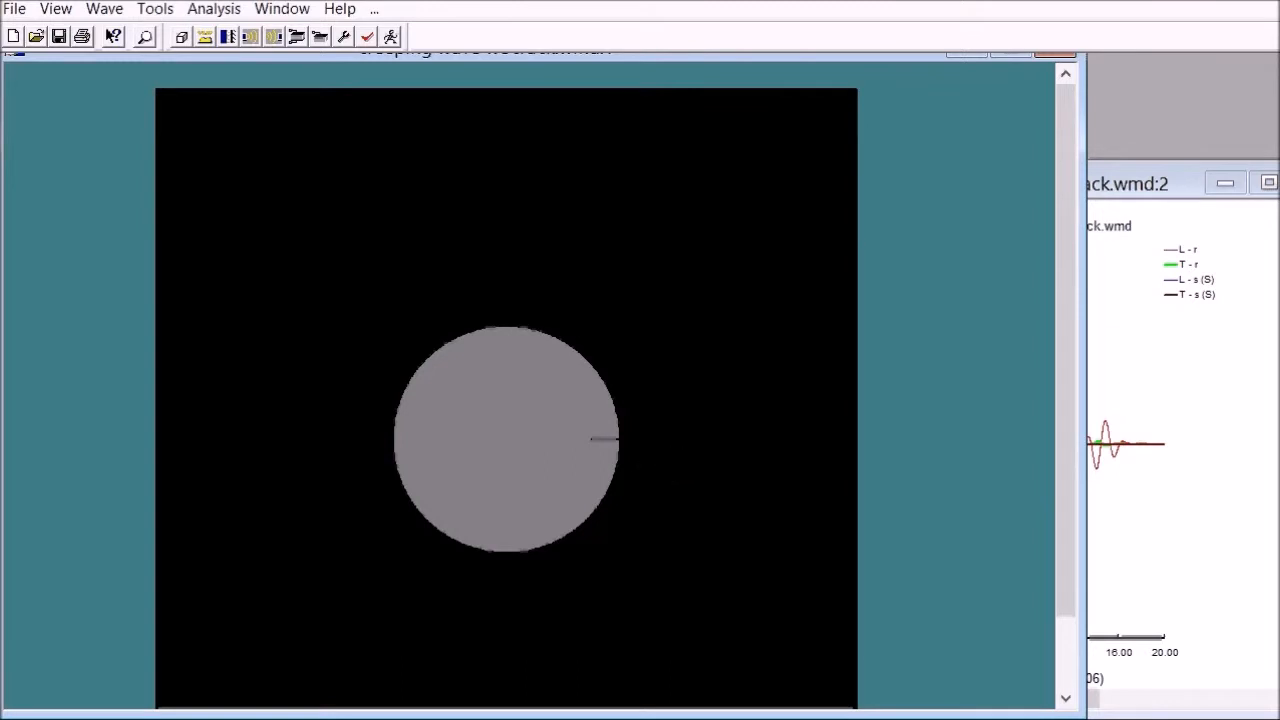
# Step: Change the receiver's output file name to creeping wave wcrack.txt and apply the receiver configuration
pyautogui.click(274, 36)
pyautogui.moveTo(718, 162); pyautogui.dragTo(988, 79)
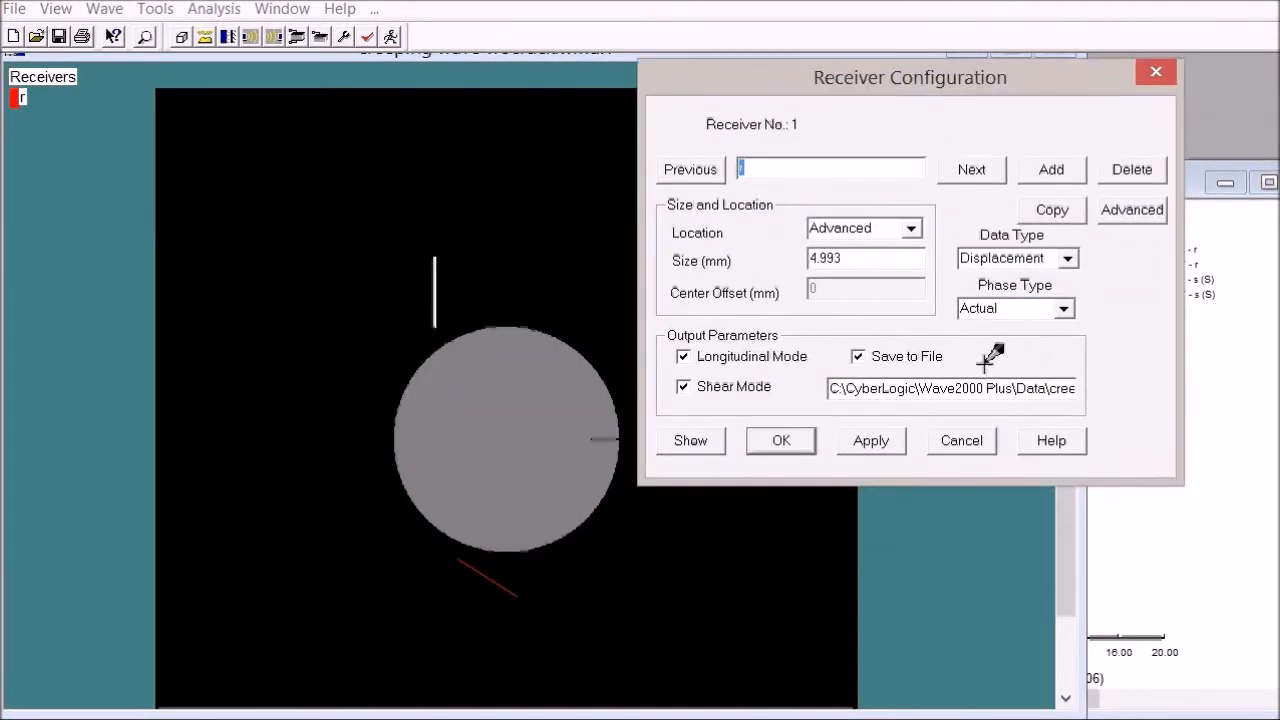
pyautogui.moveTo(996, 388); pyautogui.dragTo(1008, 390)
pyautogui.click(1008, 390)
pyautogui.press('Right')
pyautogui.press('Right')
pyautogui.press('Right')
pyautogui.press('Right')
pyautogui.press('Right')
pyautogui.press('Right')
pyautogui.press('Right')
pyautogui.press('Right')
pyautogui.press('Right')
pyautogui.press('Right')
pyautogui.press('Right')
pyautogui.press('Right')
pyautogui.press('Right')
pyautogui.press('Right')
pyautogui.press('Right')
pyautogui.press('Right')
pyautogui.press('Right')
pyautogui.press('Right')
pyautogui.press('Right')
pyautogui.press('Right')
pyautogui.press('Left')
pyautogui.press('Left')
pyautogui.press('Left')
pyautogui.press('Left')
pyautogui.press('Left')
pyautogui.press('BackSpace')
pyautogui.press('BackSpace')
pyautogui.write('w')
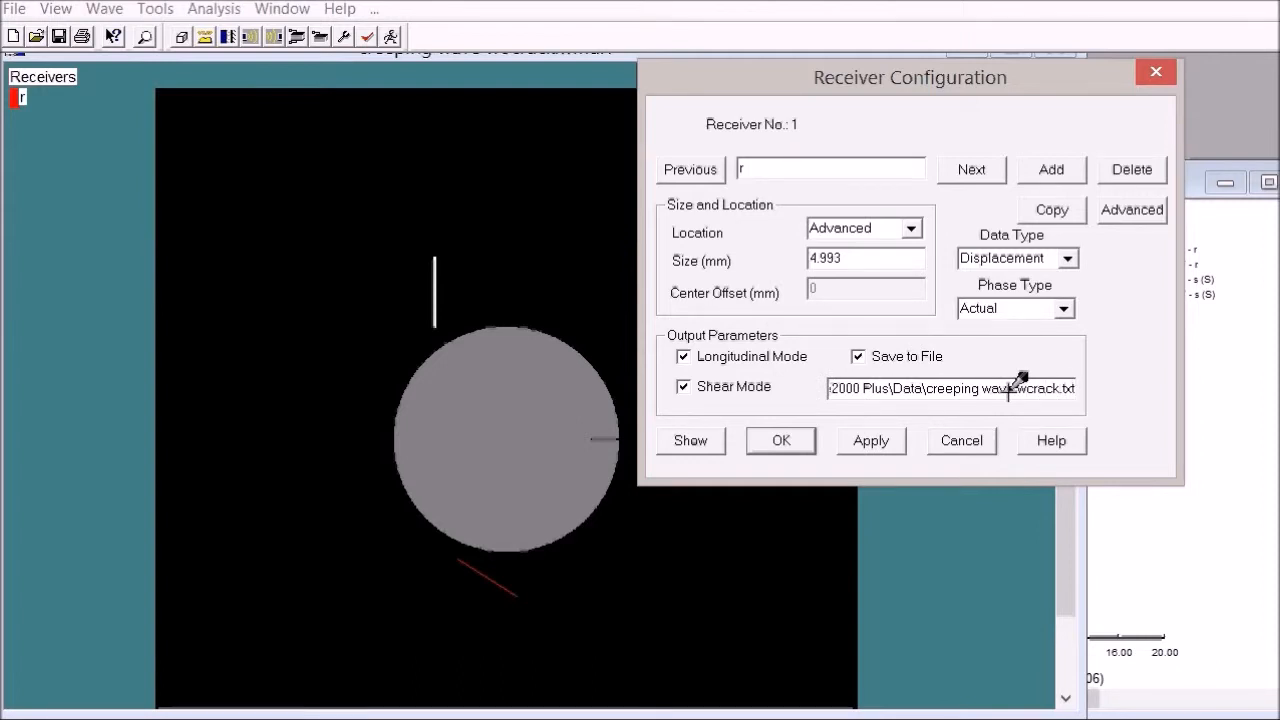
pyautogui.click(781, 440)
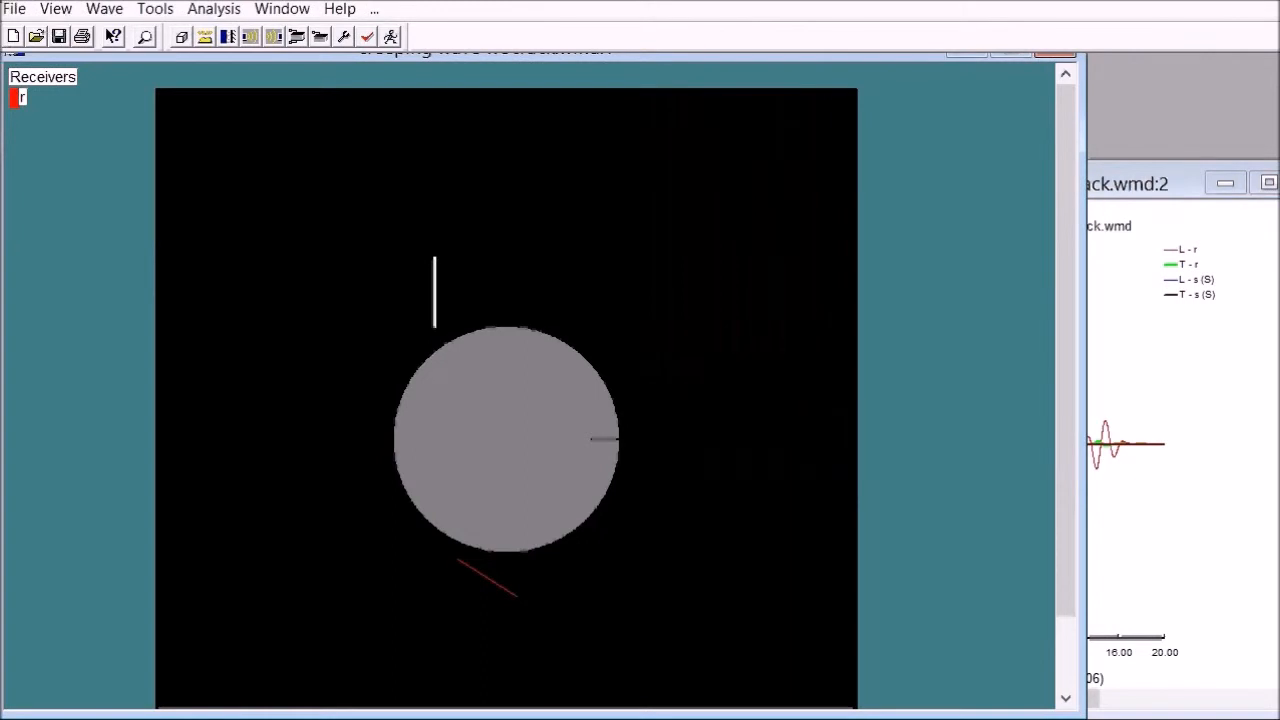
# Step: Save the simulation model in the Data folder under the new name creeping wave wcrack.wmd
pyautogui.click(14, 8)
pyautogui.click(55, 132)
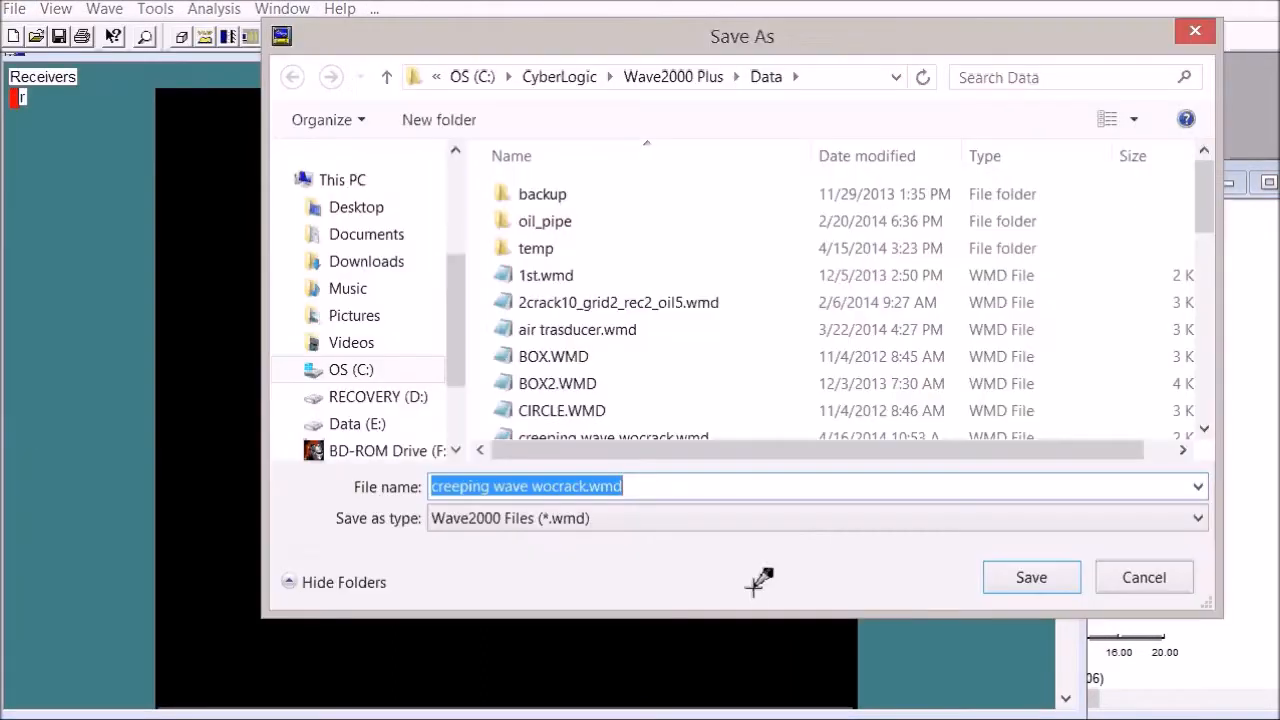
pyautogui.click(552, 486)
pyautogui.press('BackSpace')
pyautogui.click(1022, 574)
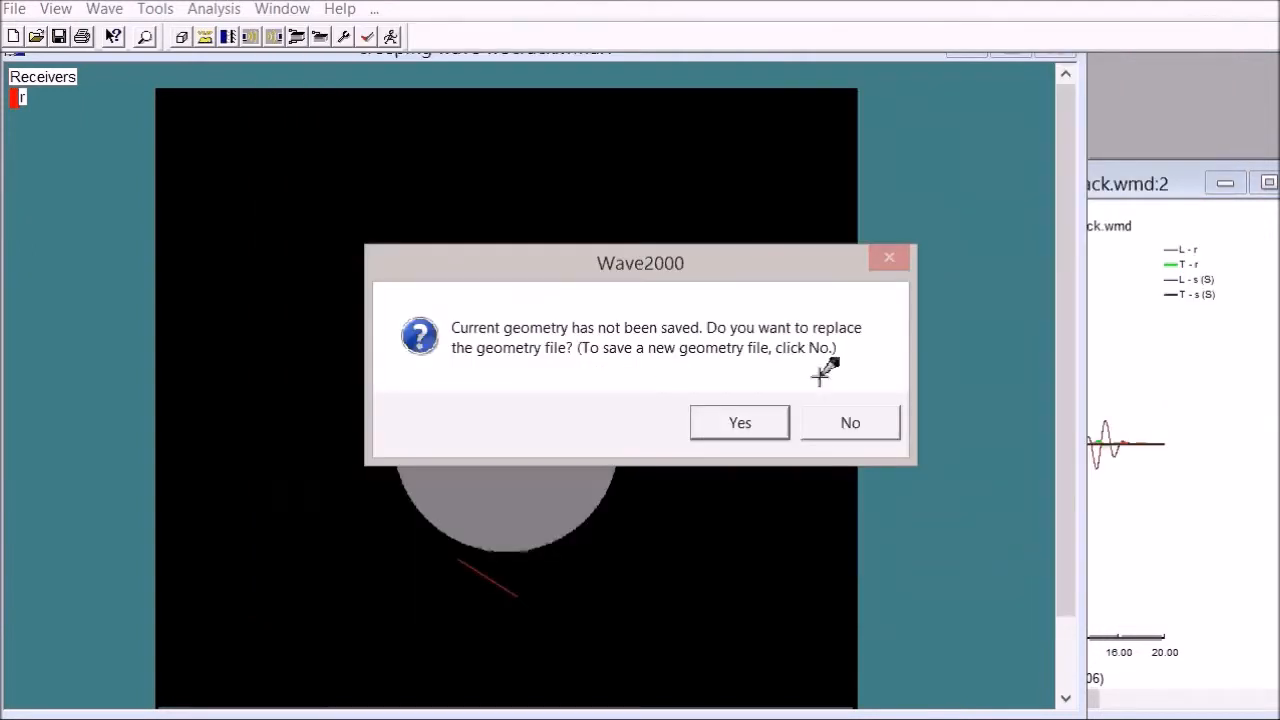
# Step: Save the cracked geometry as a new PCX file named creeping wave wcrack instead of replacing the existing geometry file
pyautogui.click(849, 420)
pyautogui.click(736, 420)
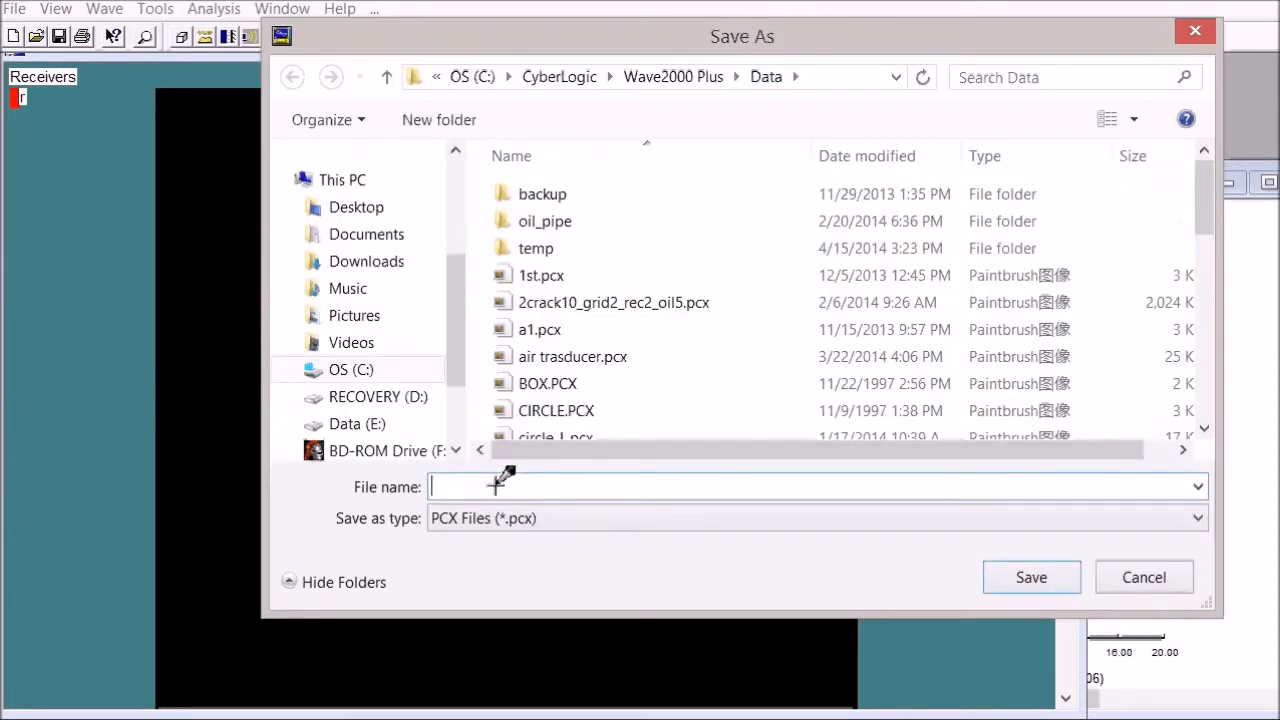
pyautogui.write('creepin')
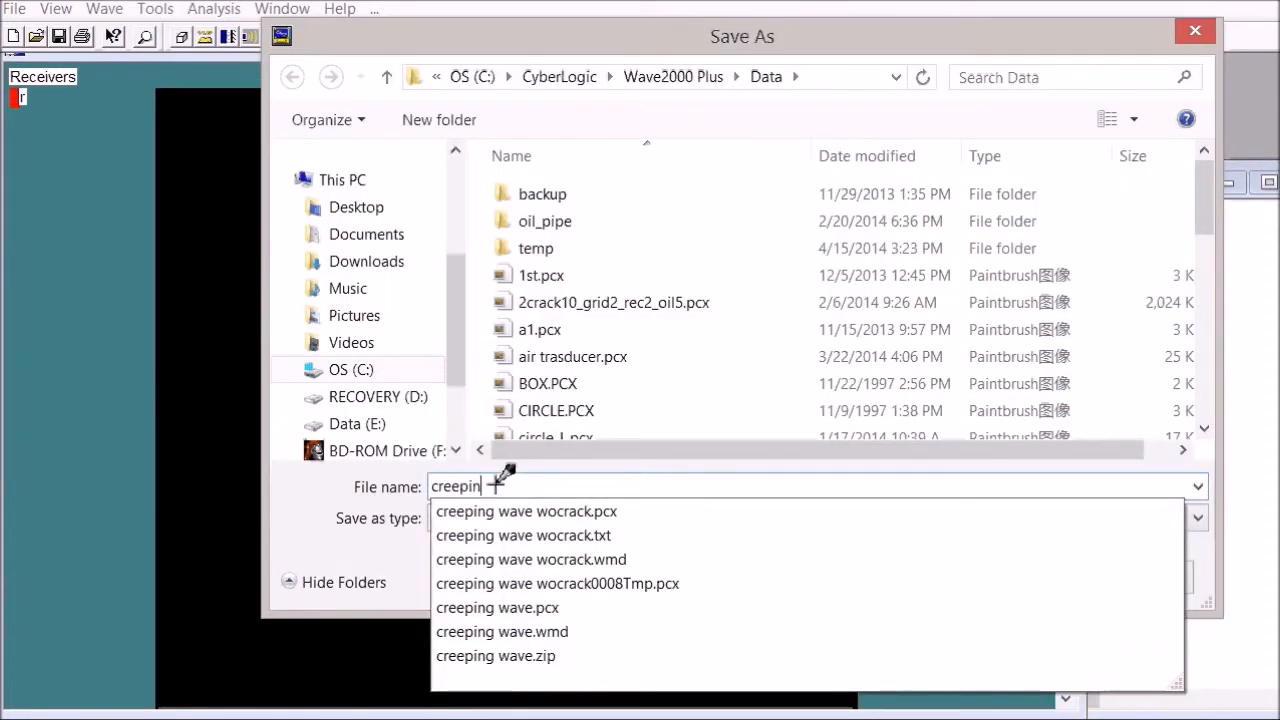
pyautogui.write('g wave wcrack')
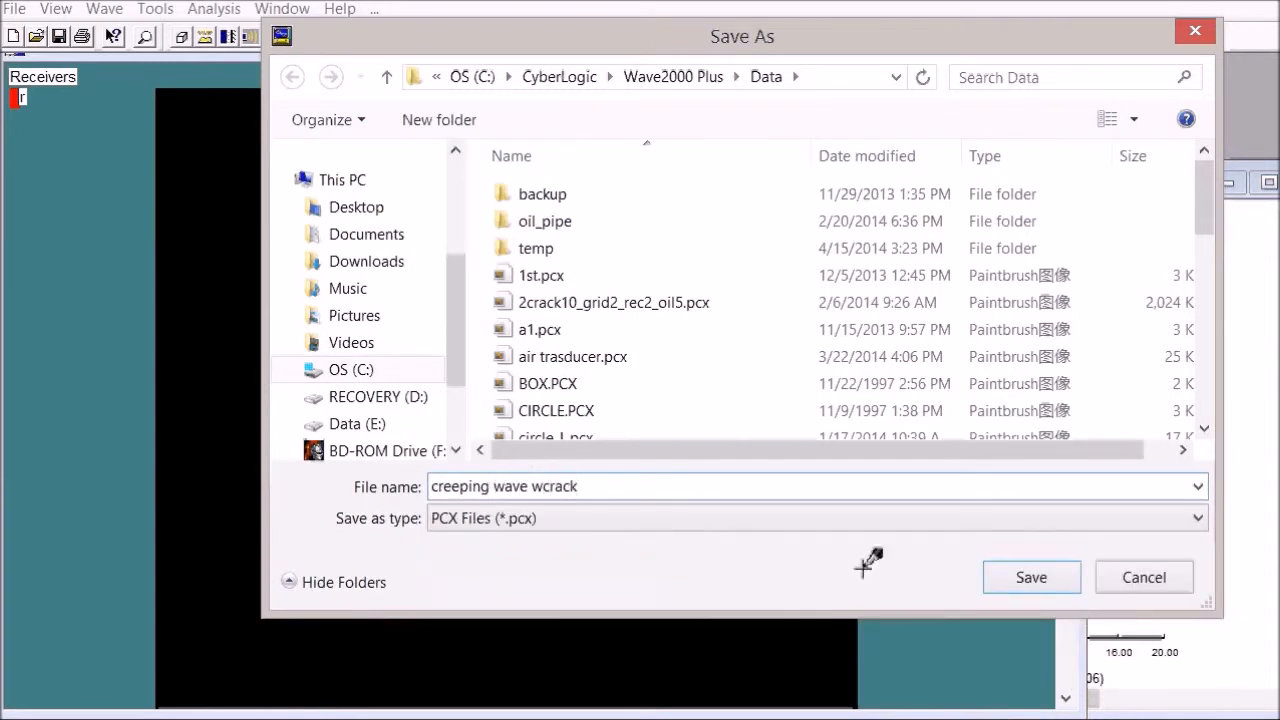
pyautogui.click(1024, 568)
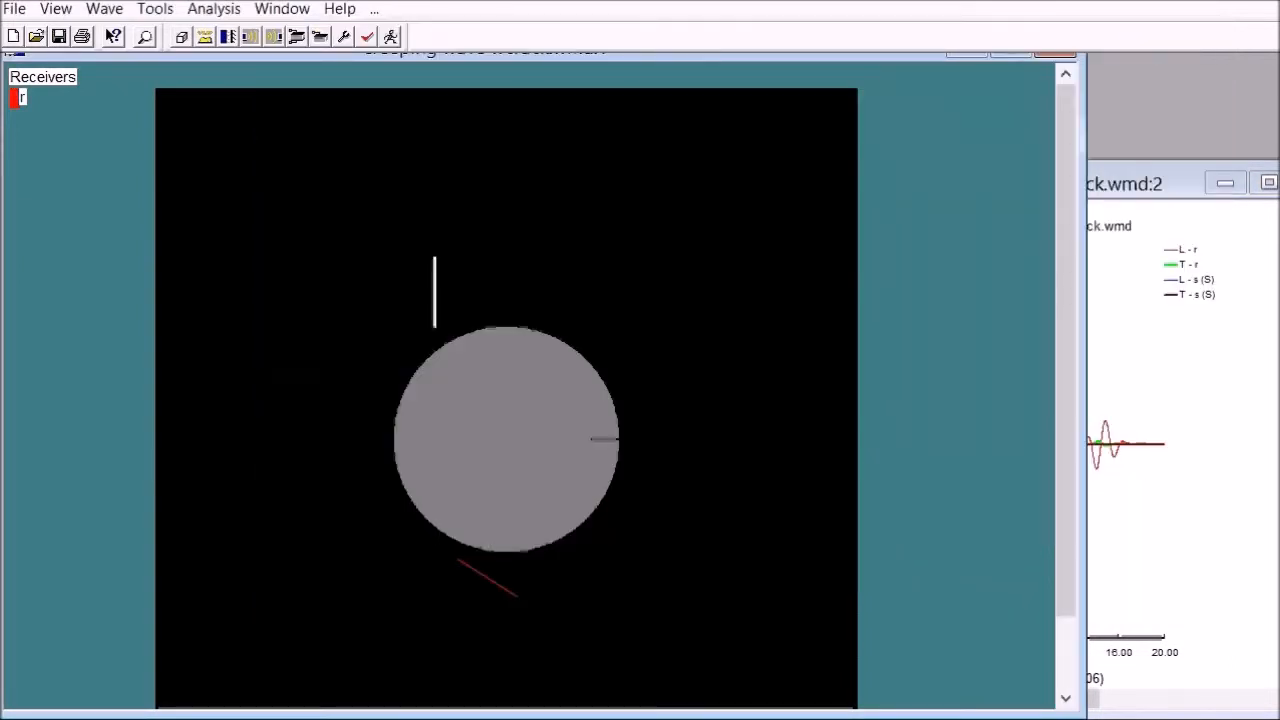
# Step: Run the simulation with the crack, accepting the rigid body motion warning, and move the process monitor clear of the geometry with the signal plot in front
pyautogui.click(400, 36)
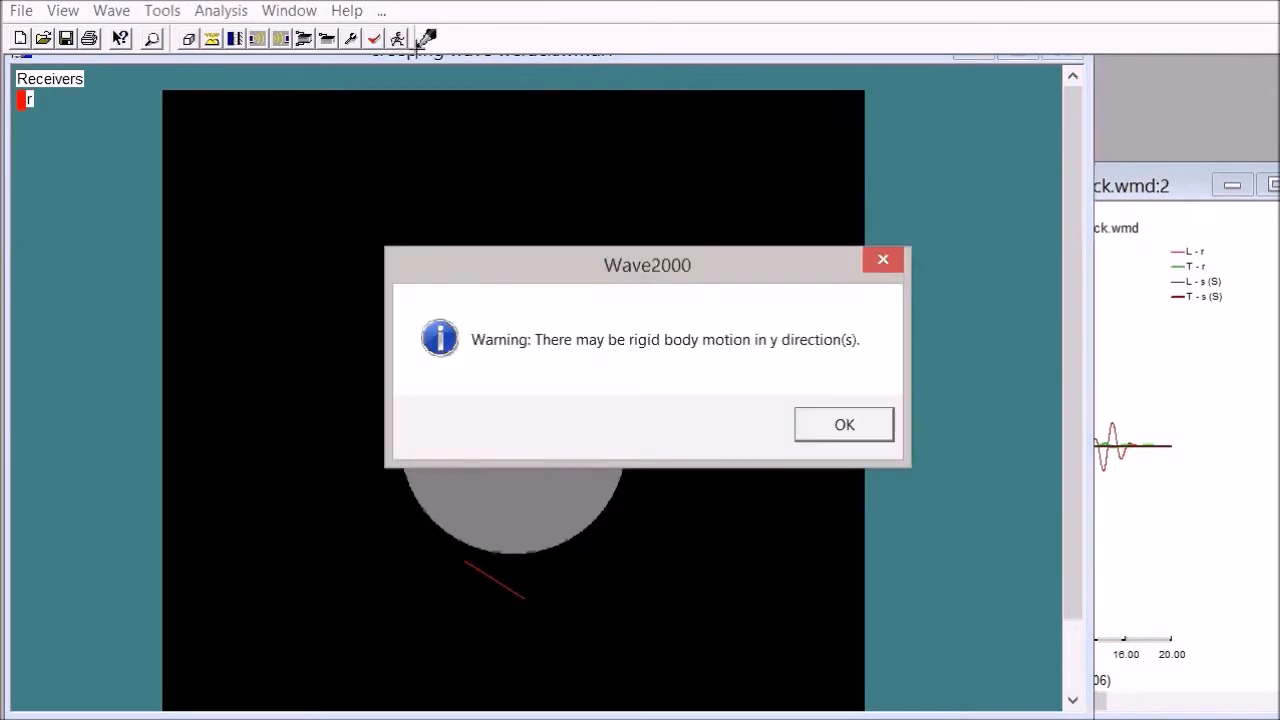
pyautogui.click(852, 420)
pyautogui.moveTo(243, 268); pyautogui.dragTo(1095, 44)
pyautogui.click(1133, 185)
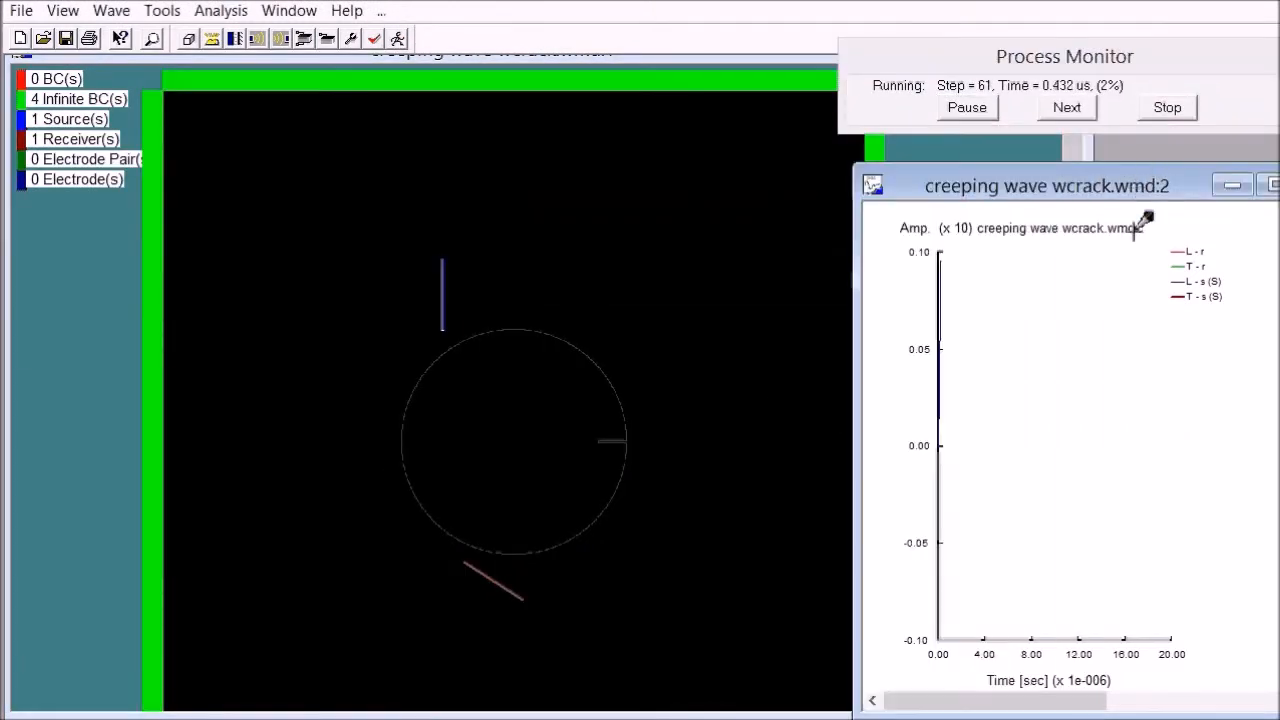